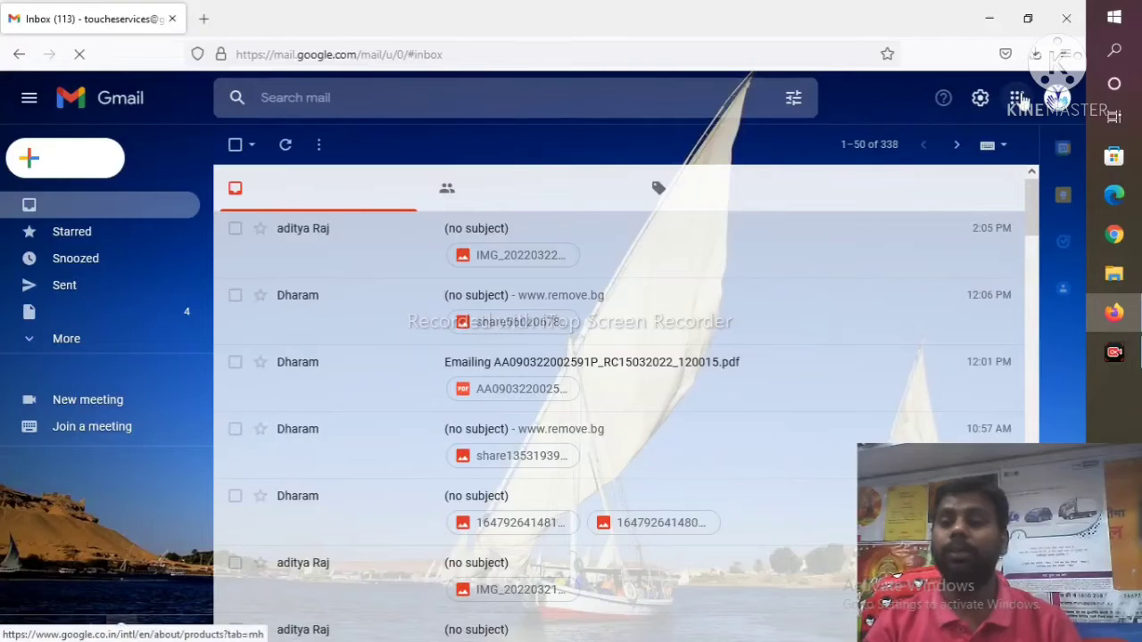
Step: Switch from Gmail to Google Sheets and open the NARAYANI THUTHIBARI spreadsheet
click(1021, 100)
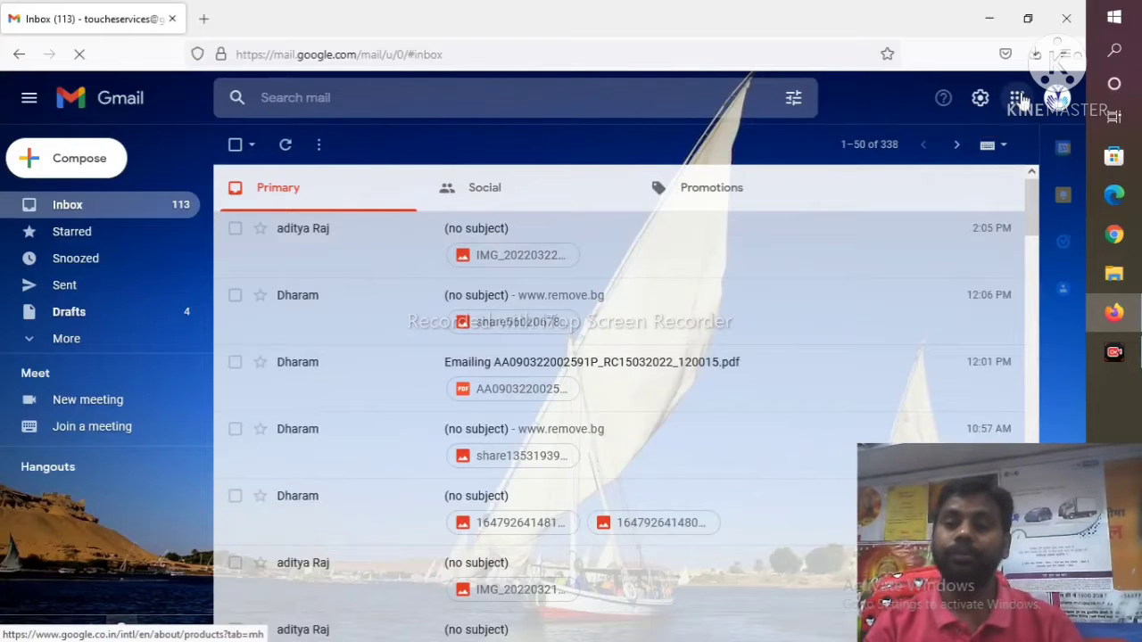
scroll(1065, 319, down, 5)
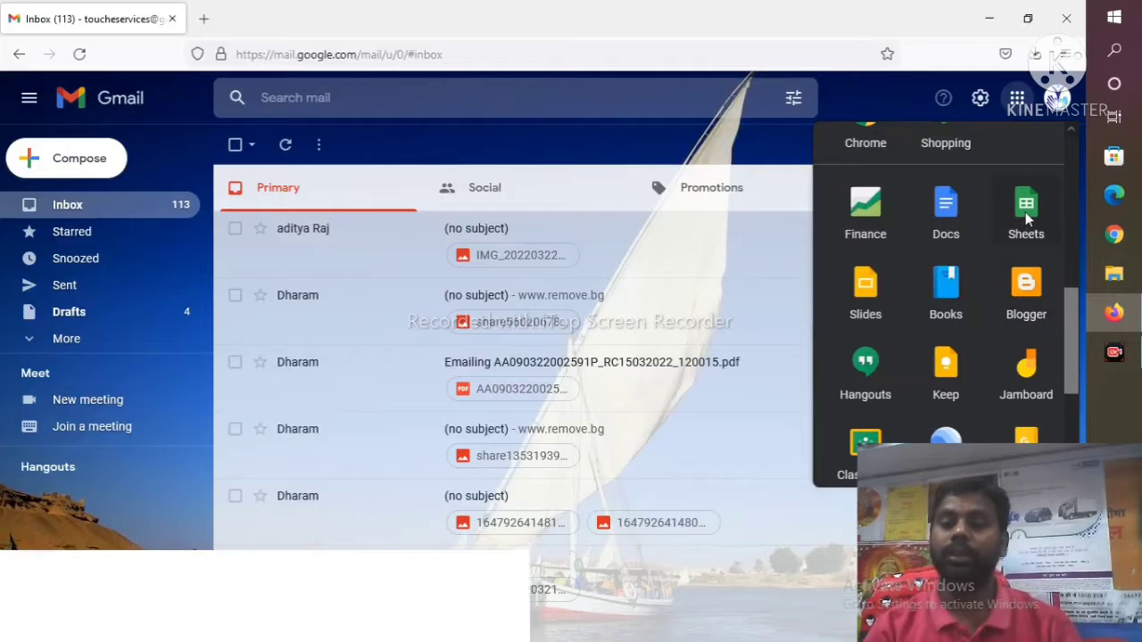
click(1025, 214)
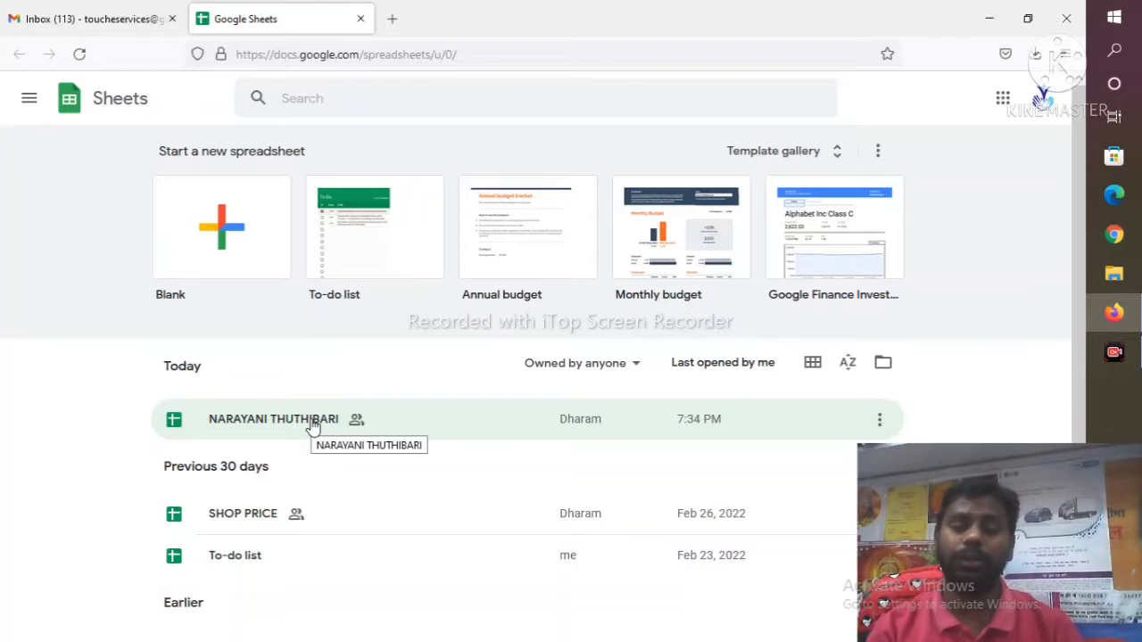
click(313, 426)
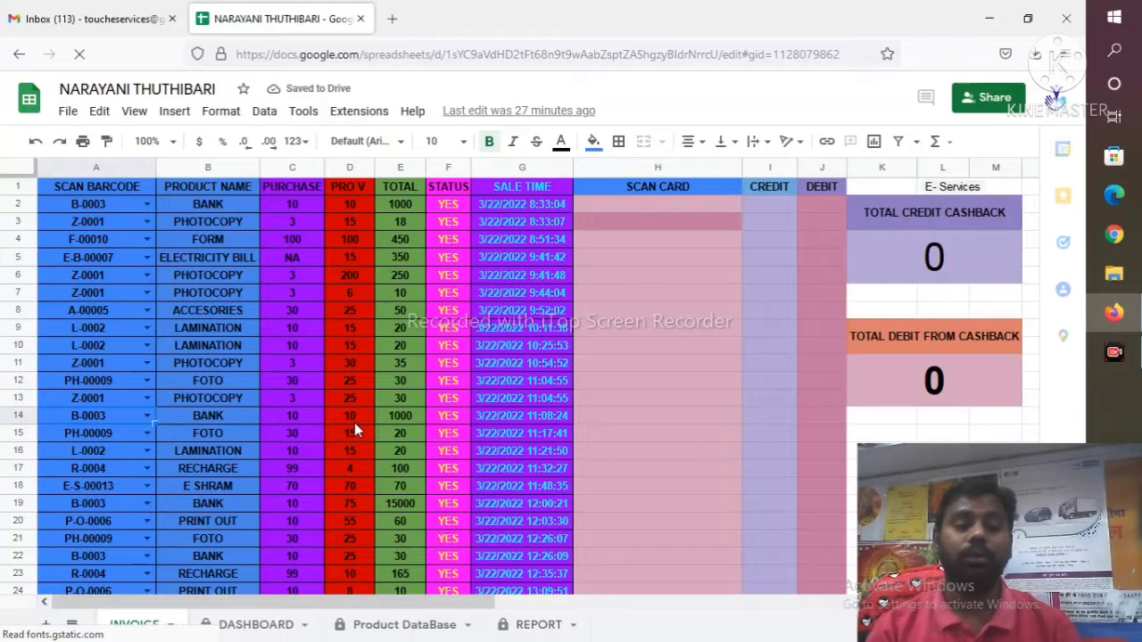
Step: Enter barcode PAS-00010 in cell A46, the first empty row of the INVOICE sheet
scroll(354, 428, down, 2)
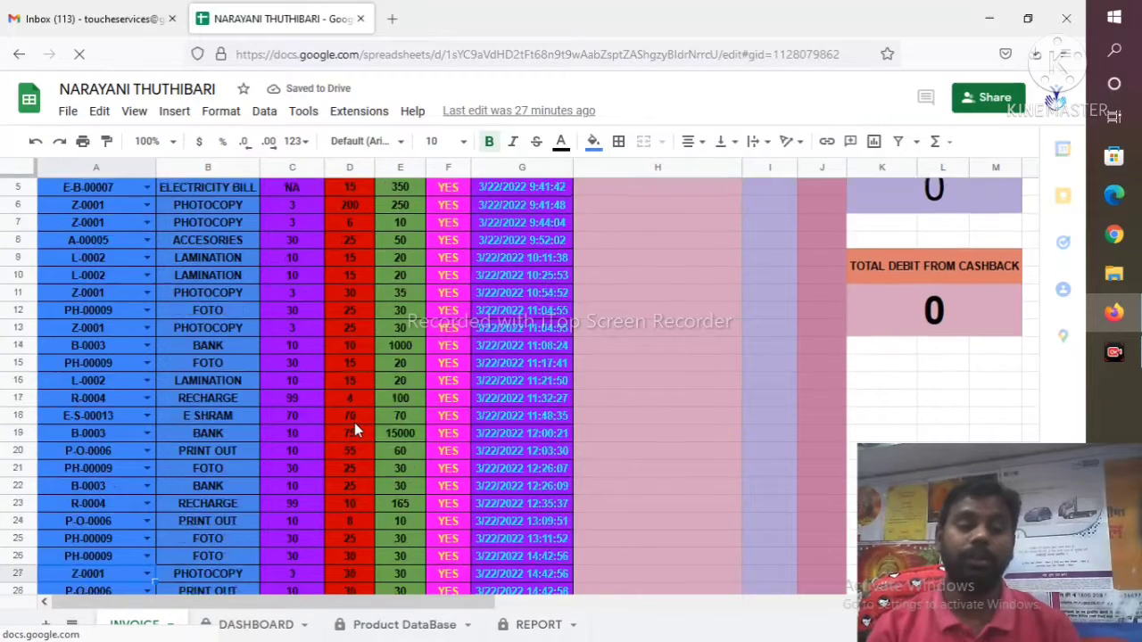
scroll(354, 429, down, 5)
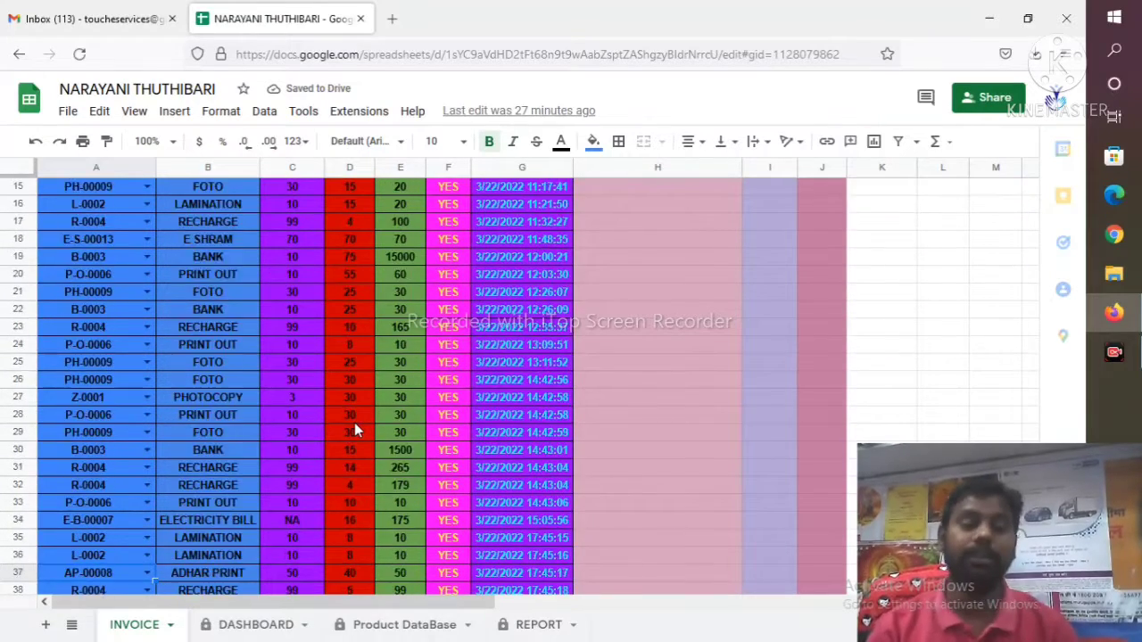
scroll(354, 429, down, 3)
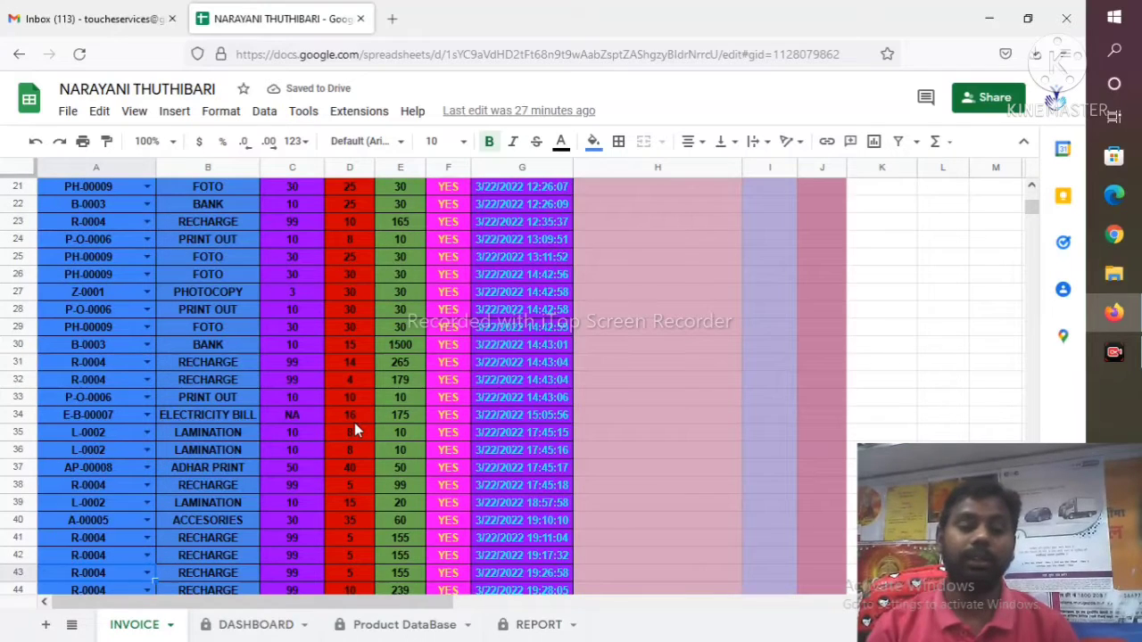
scroll(354, 429, down, 3)
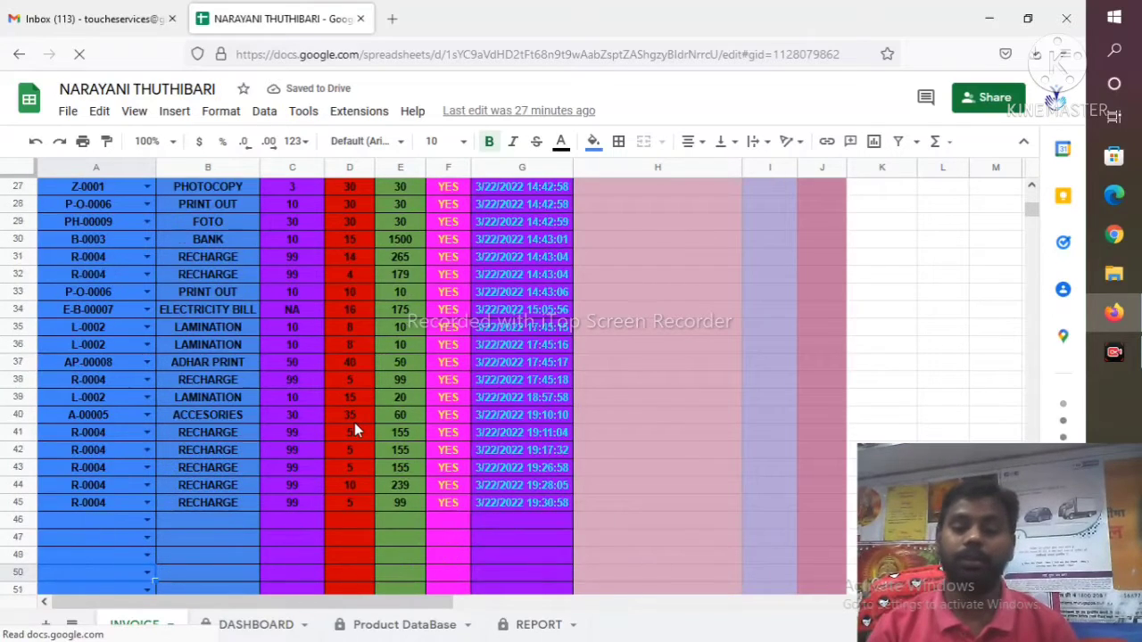
scroll(354, 429, down, 3)
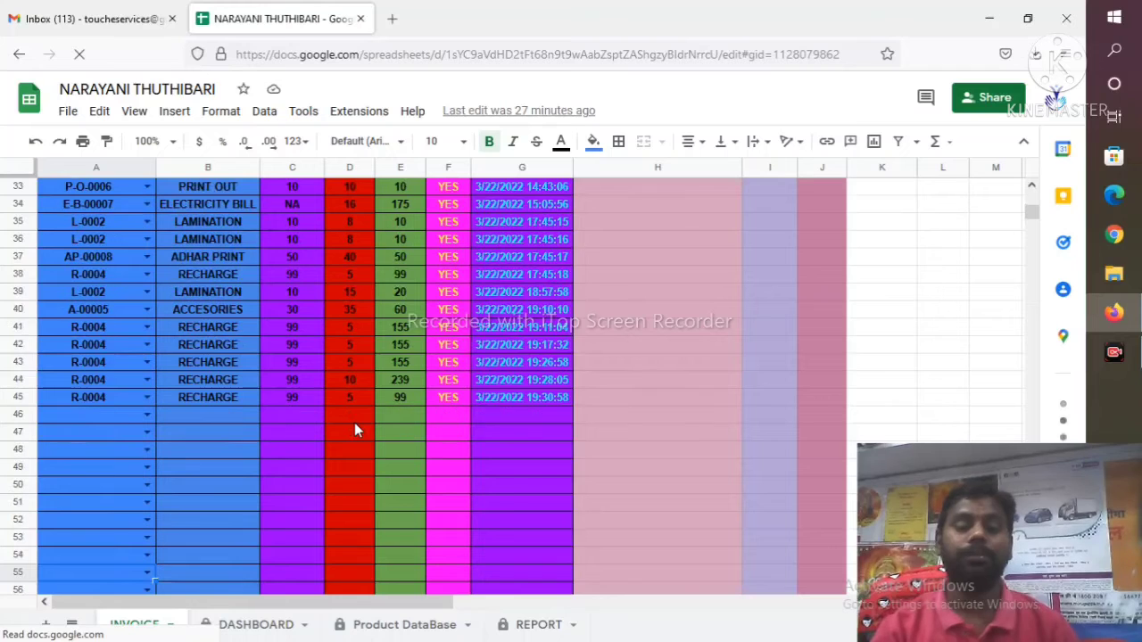
click(113, 416)
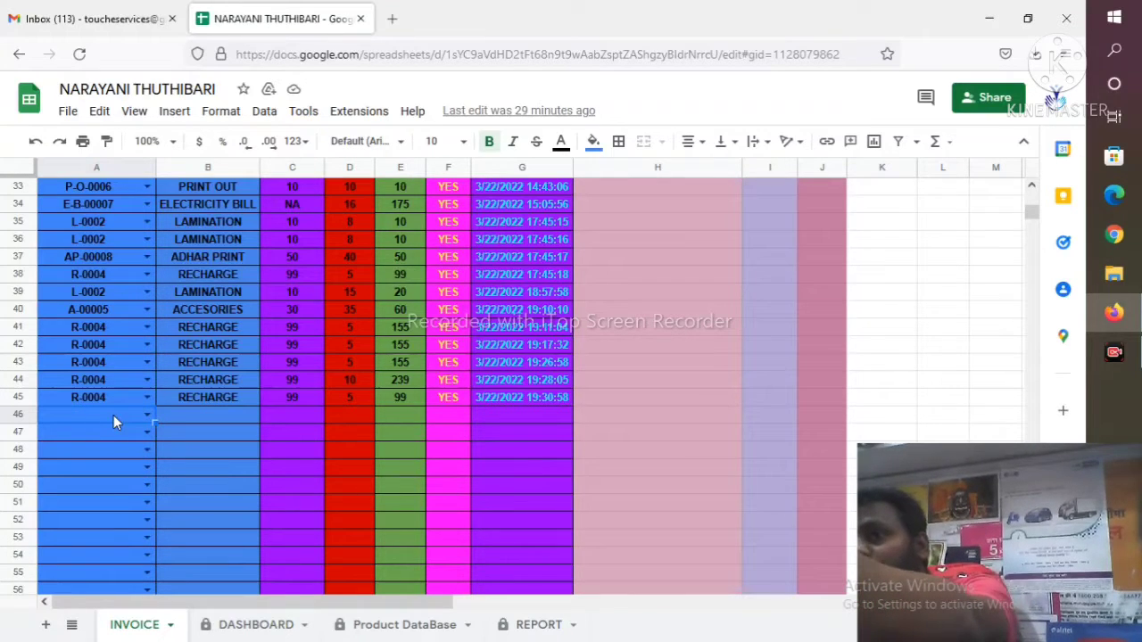
text(PAS-00010)
key(Return)
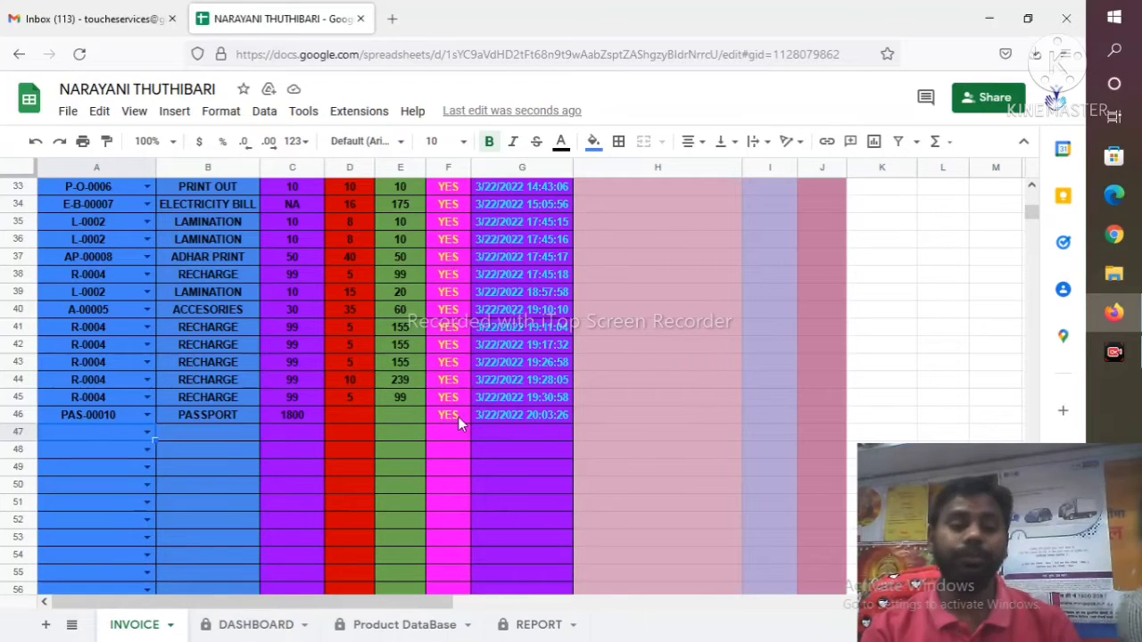
Step: Complete the passport sale in row 46 with a TOTAL of 1750 and a PRO V value of 200
click(406, 416)
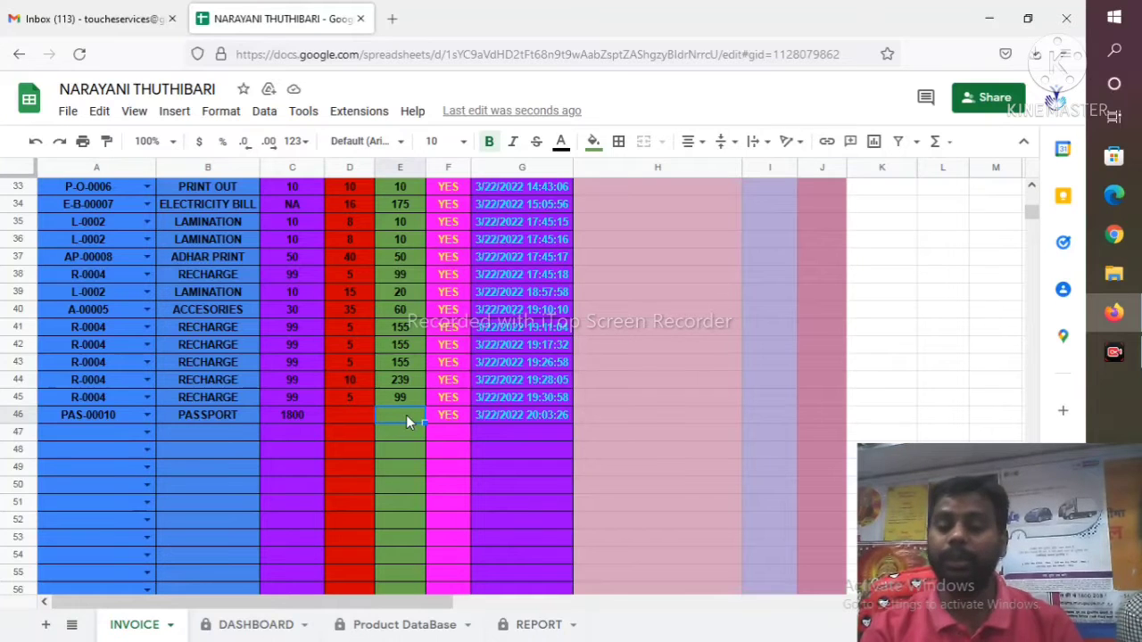
click(358, 418)
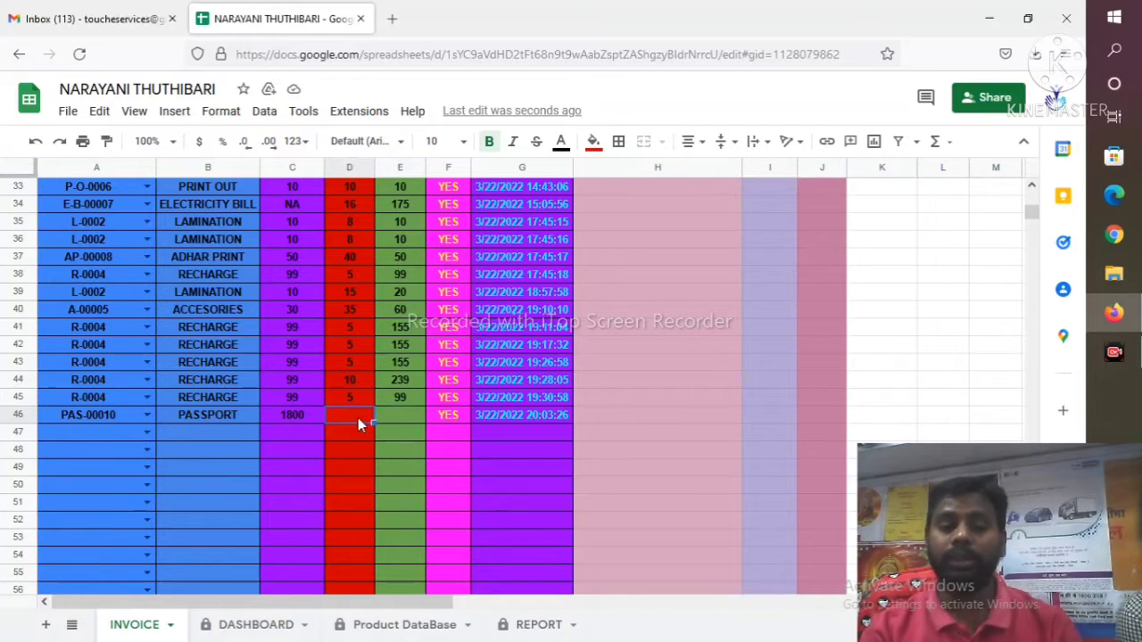
click(395, 414)
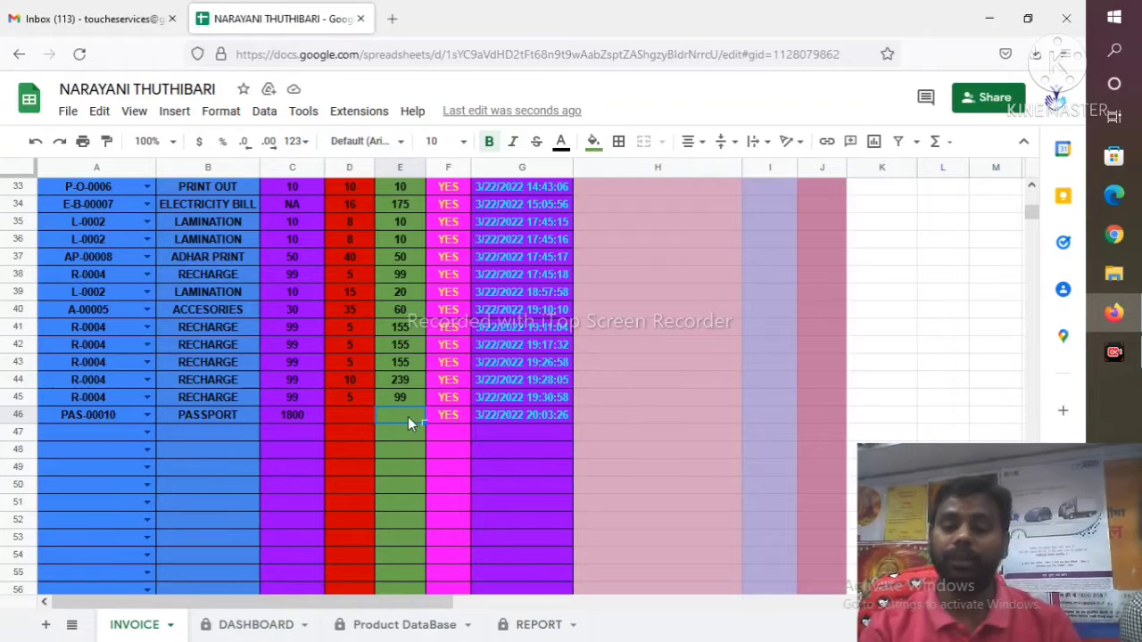
text(1750)
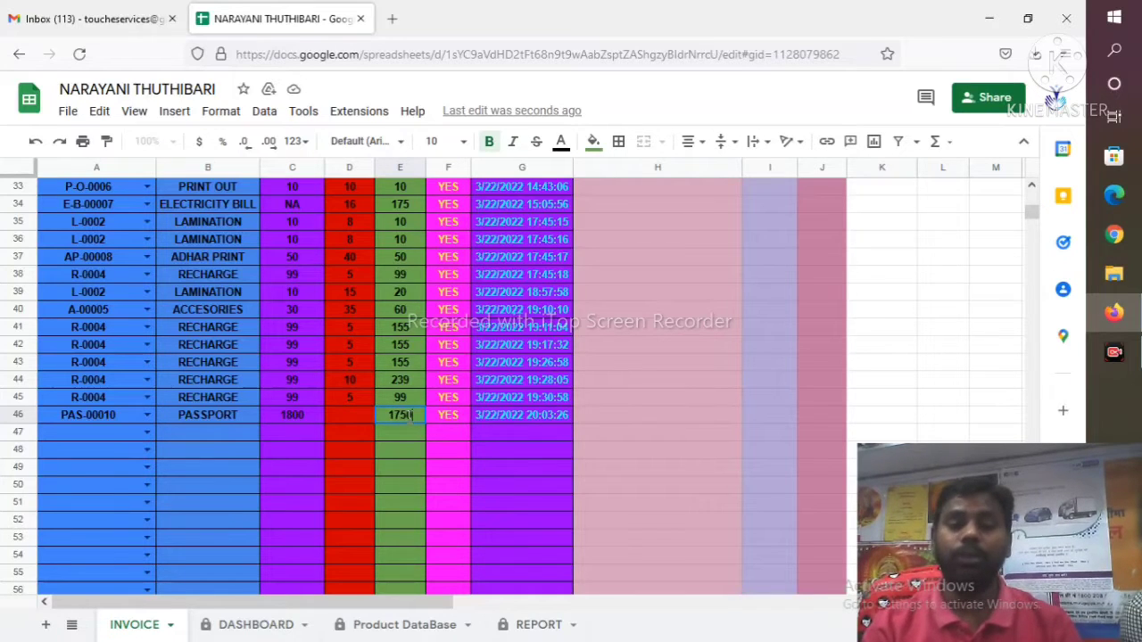
key(Return)
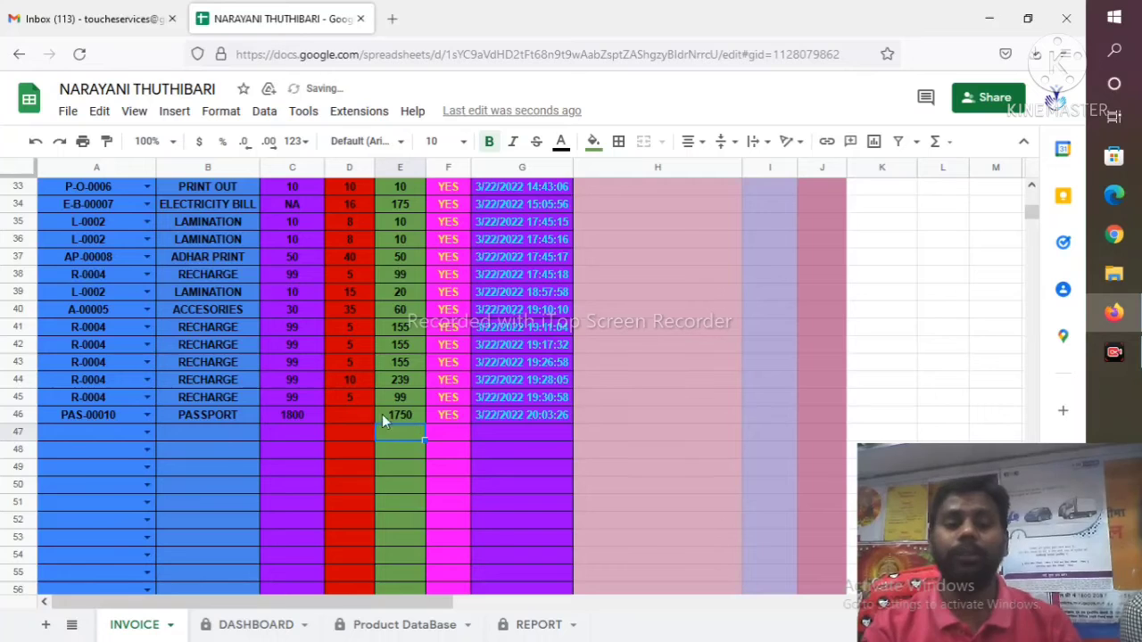
click(355, 416)
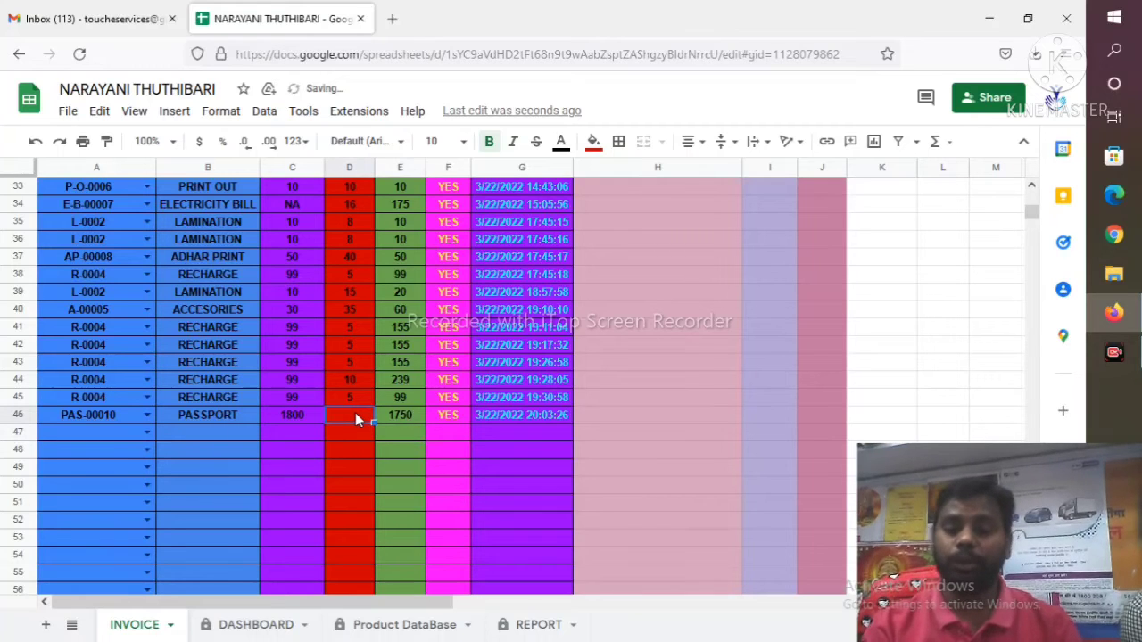
text(200)
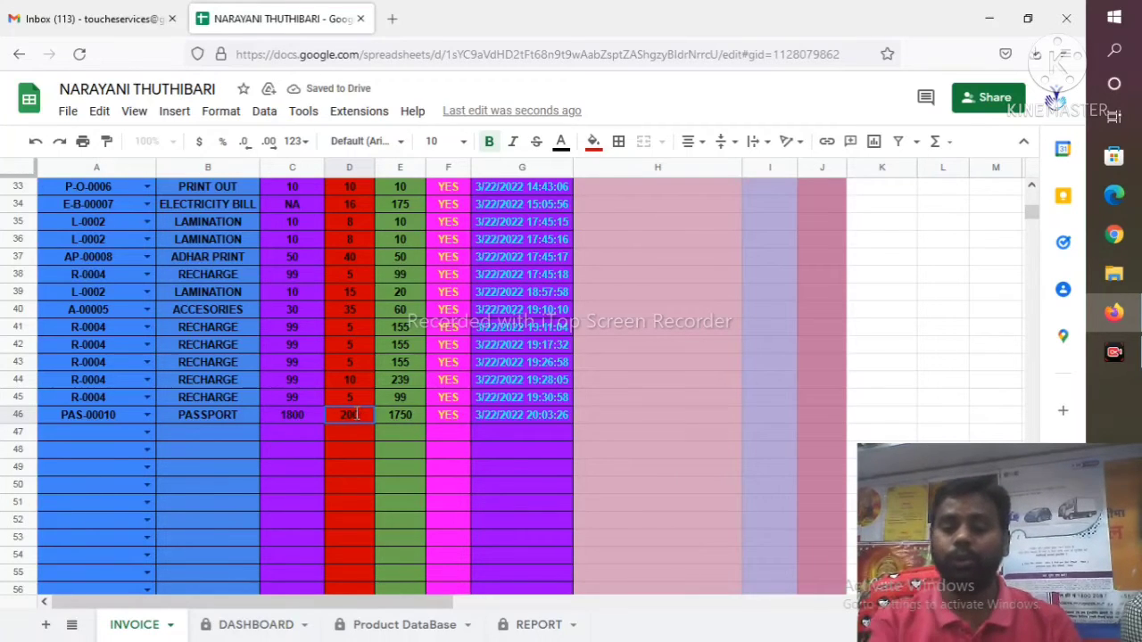
key(Return)
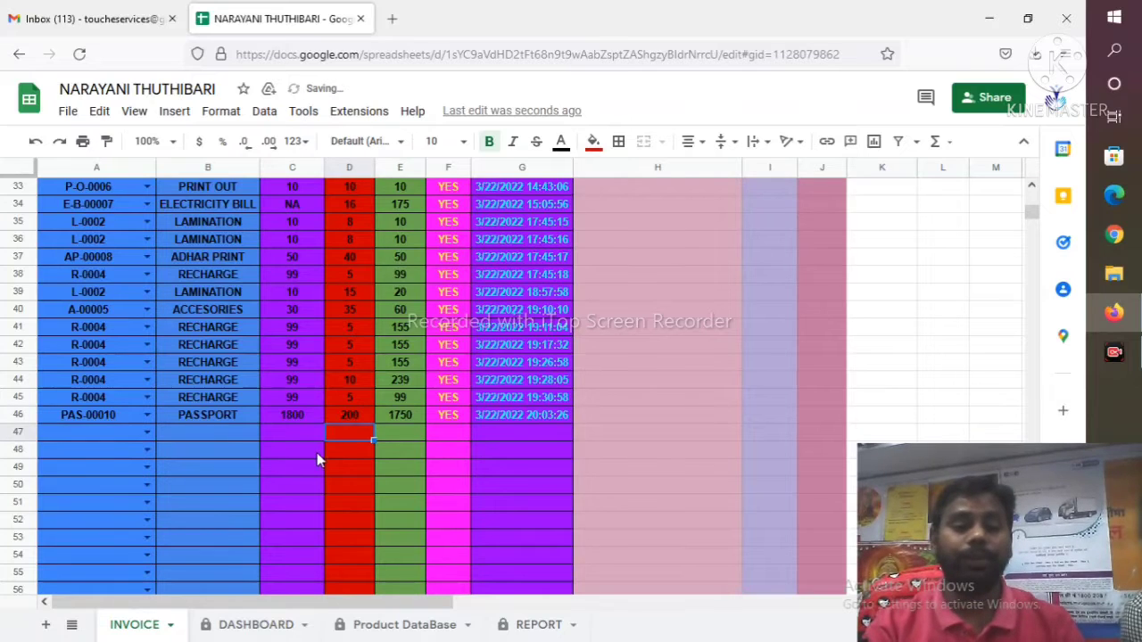
Step: Enter barcode Z-0001 in cell A47 to start a photocopy sale
click(115, 436)
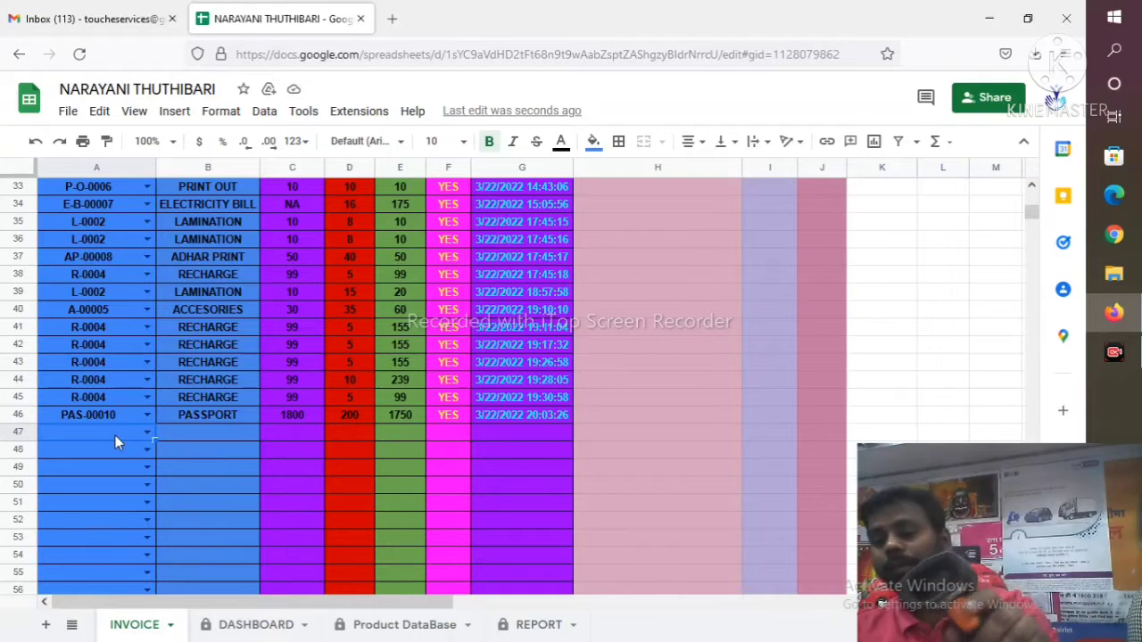
text(Z-0001)
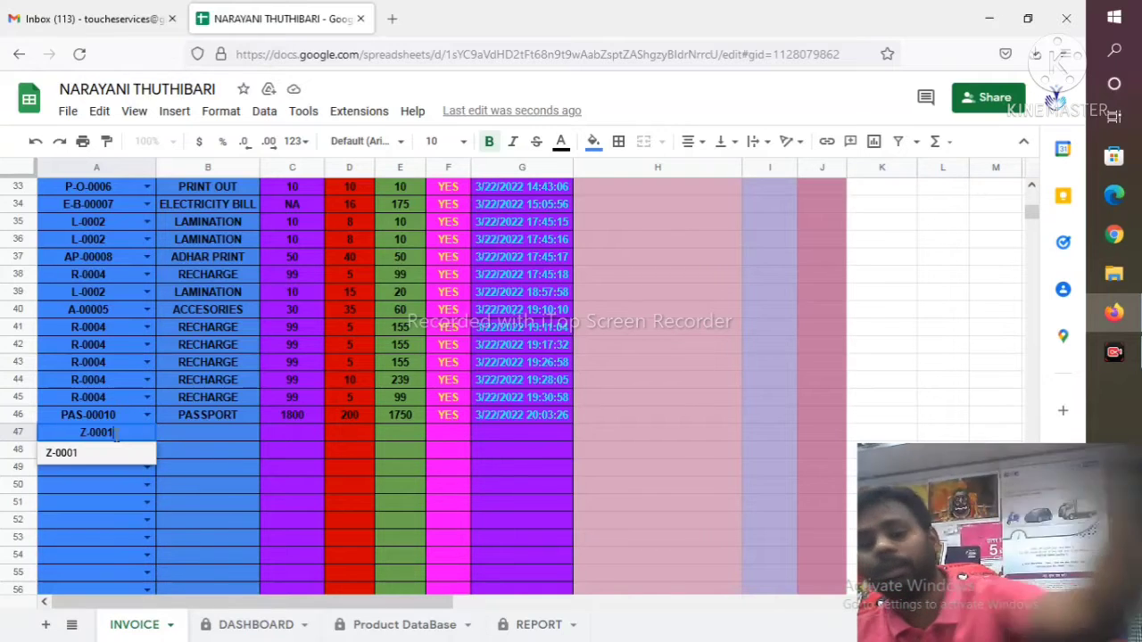
key(Return)
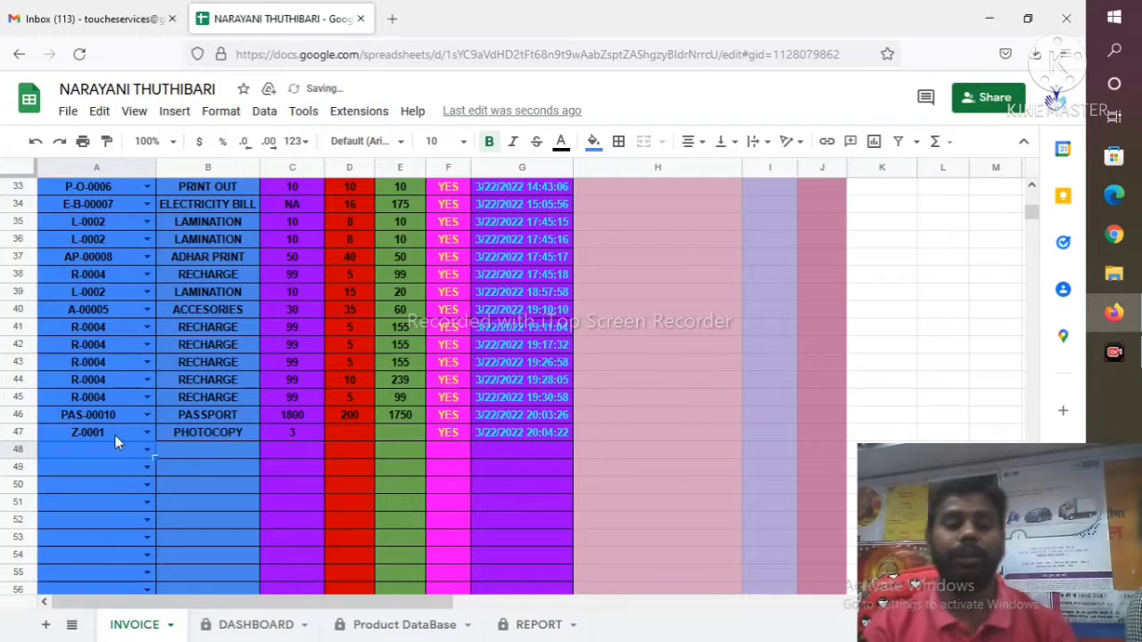
Step: Complete the photocopy sale in row 47 with a TOTAL of 239 and a PRO V value of 10
click(392, 433)
text(239)
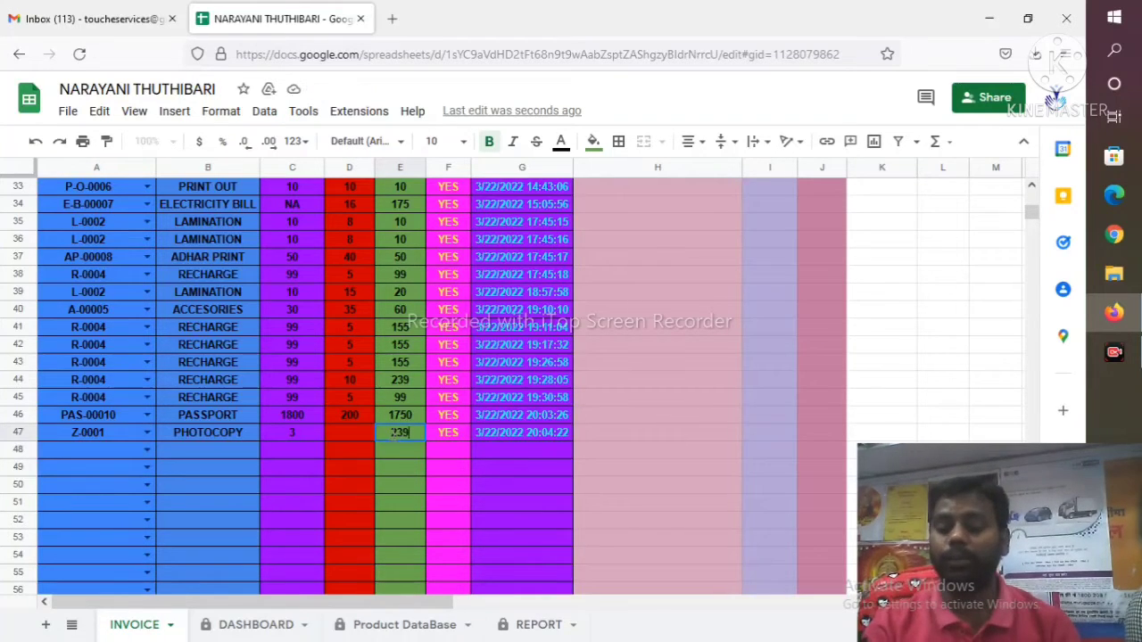
key(Return)
click(357, 434)
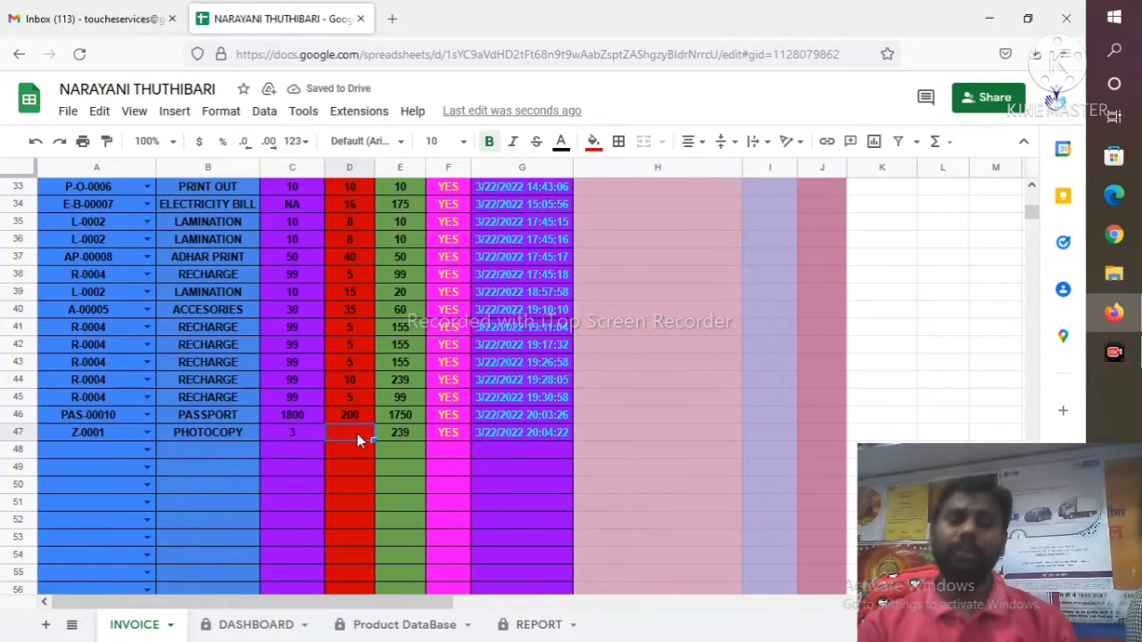
text(10)
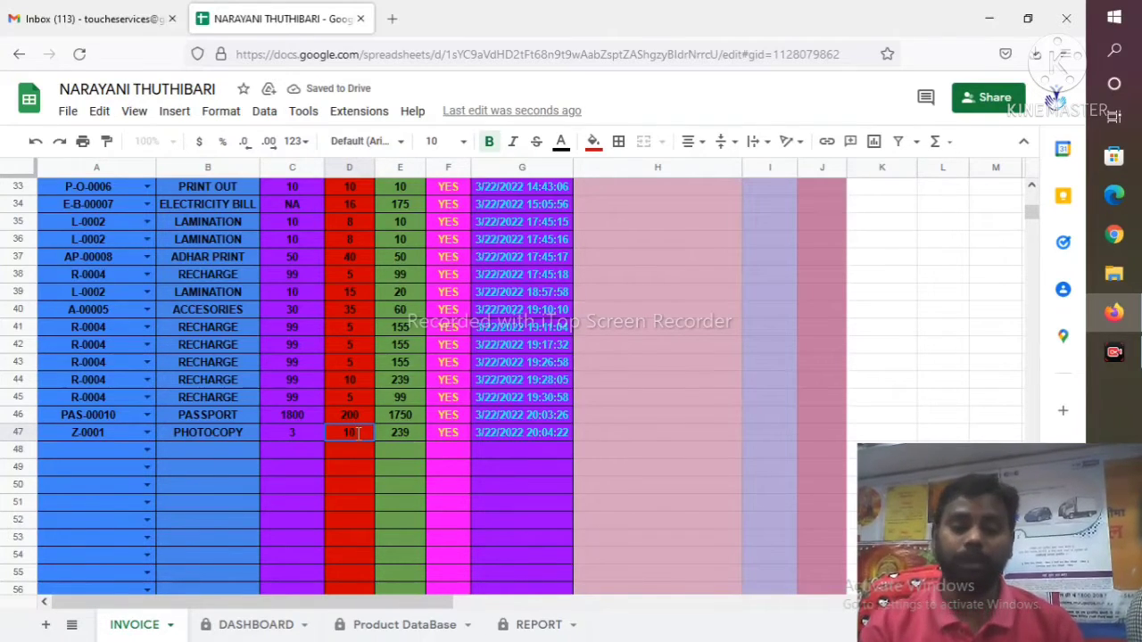
key(Return)
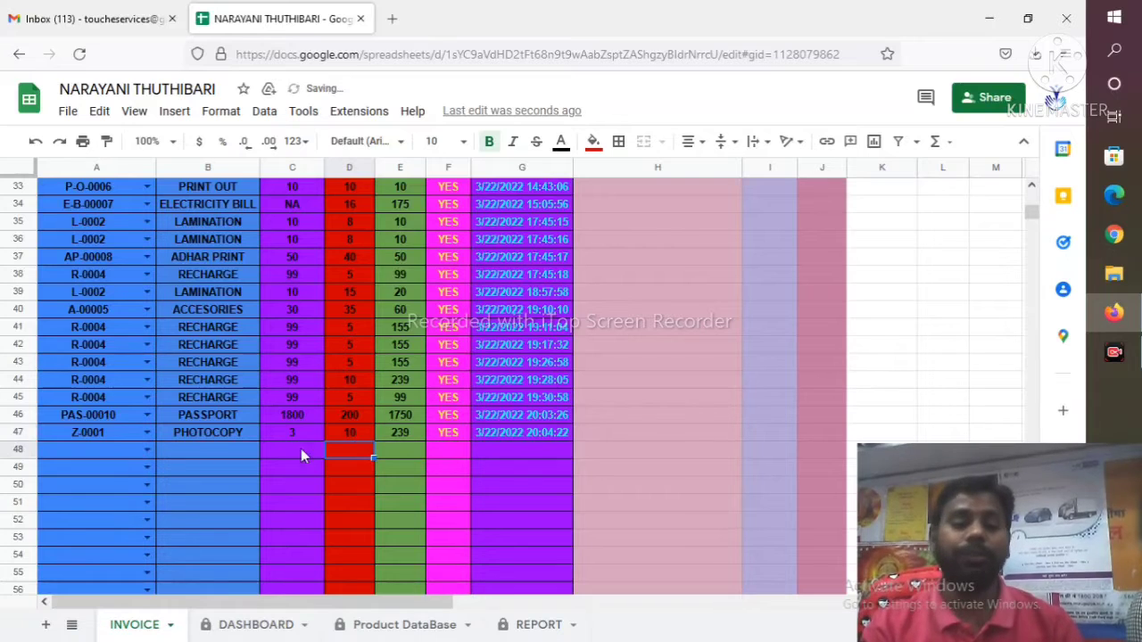
Step: Enter barcode E-B-00007 in cell A48 to start an electricity bill sale
click(111, 451)
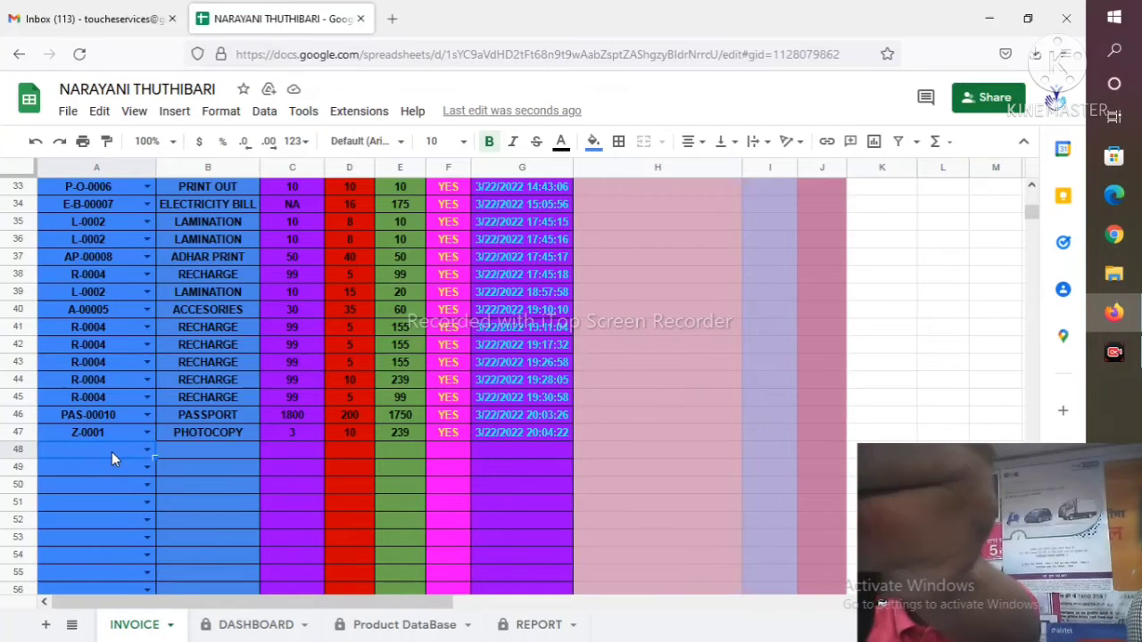
text(E-B-00007)
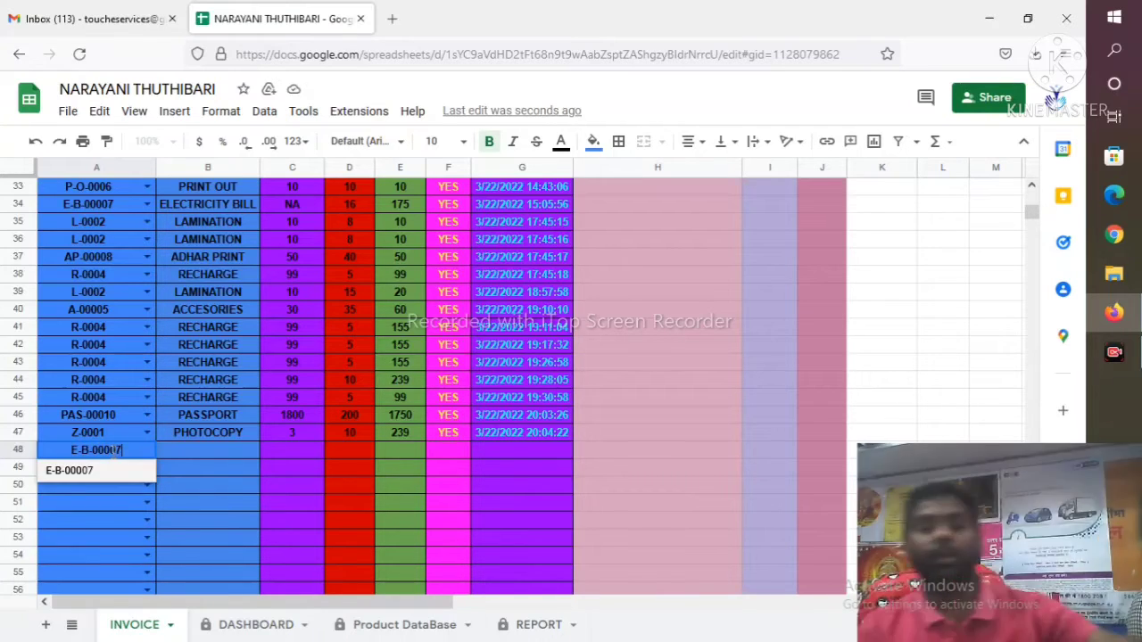
key(Return)
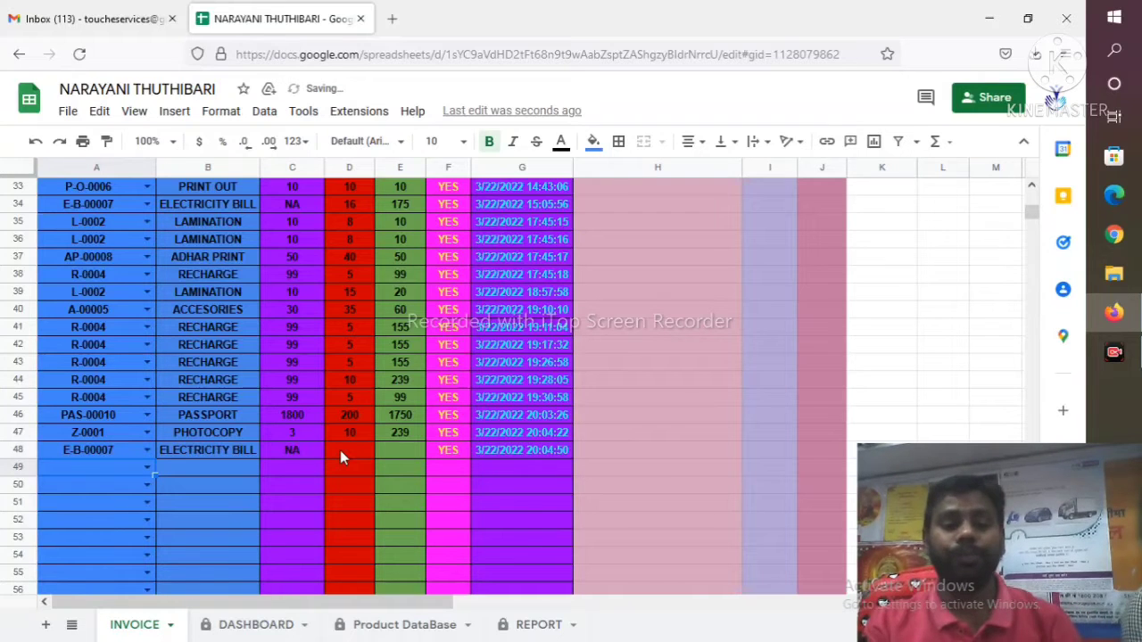
click(192, 462)
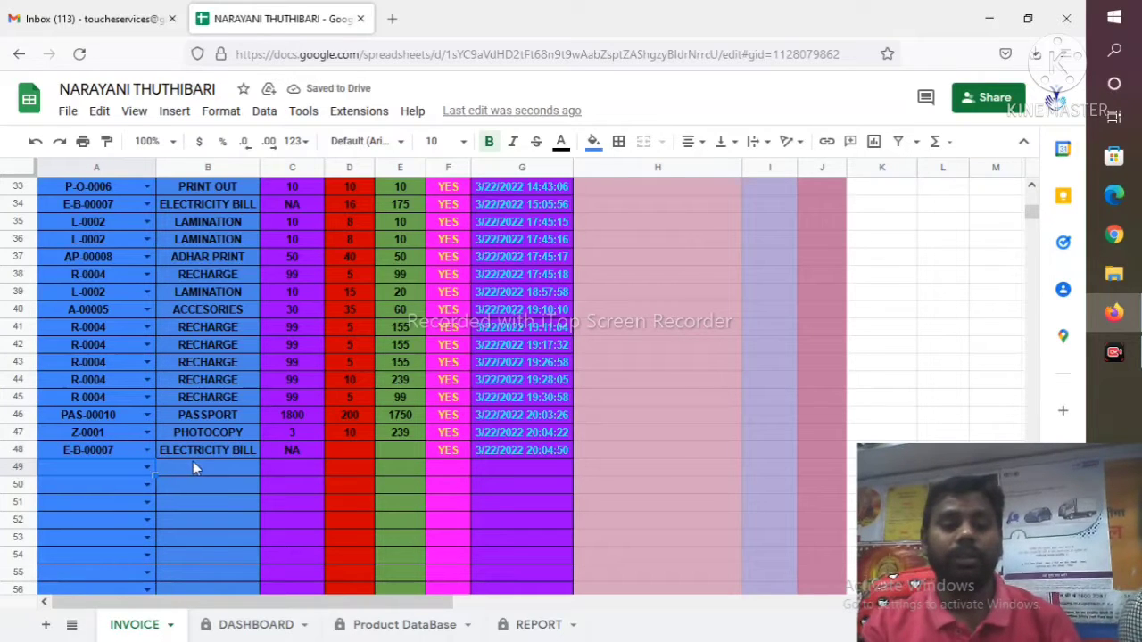
Step: Complete the electricity bill sale in row 48 with a TOTAL of 500 and a PRO V value of 15
click(404, 451)
text(500)
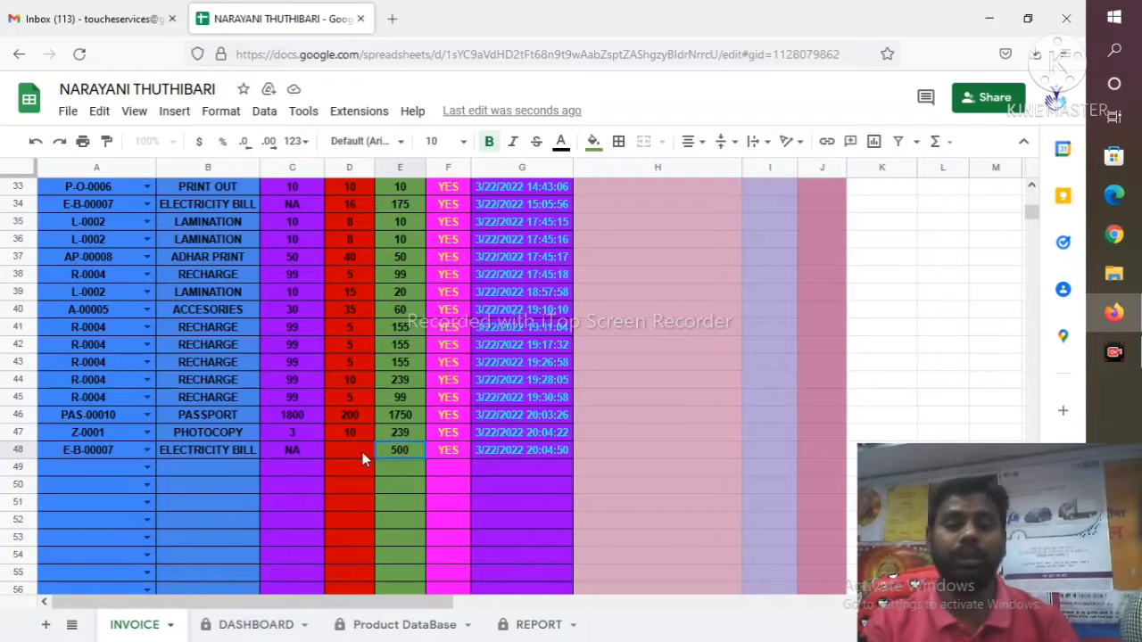
key(Return)
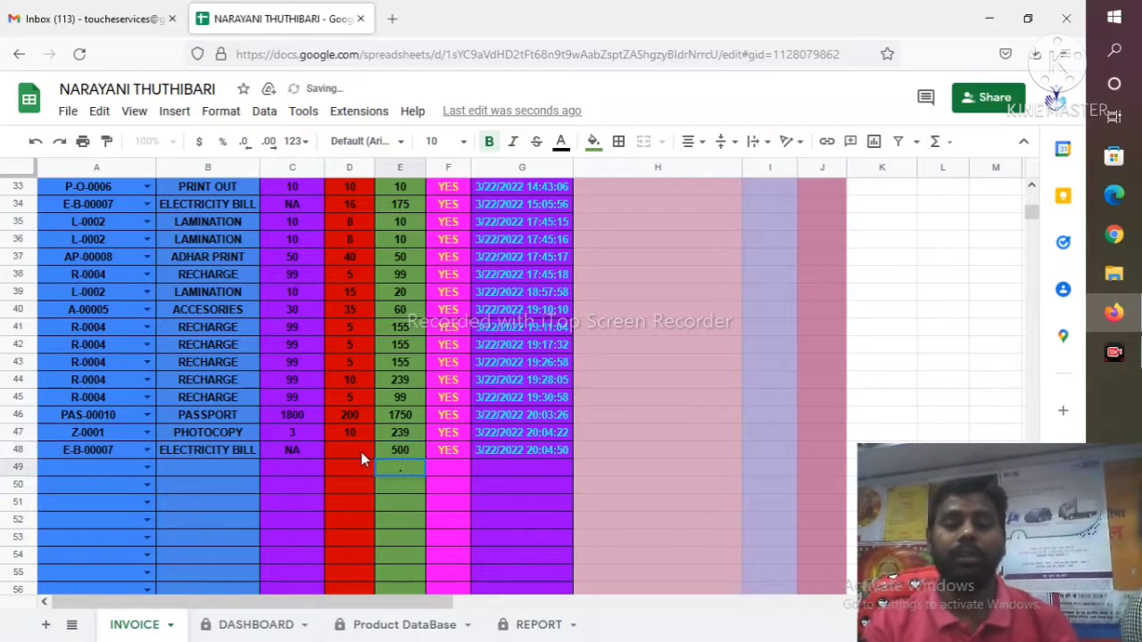
click(362, 456)
text(15)
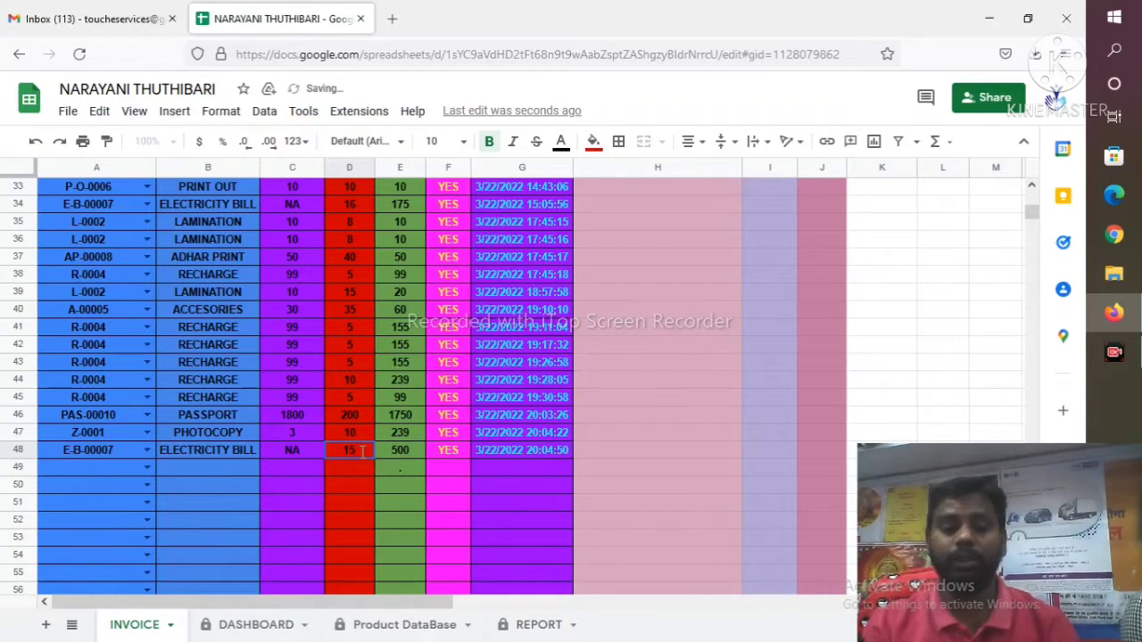
key(Return)
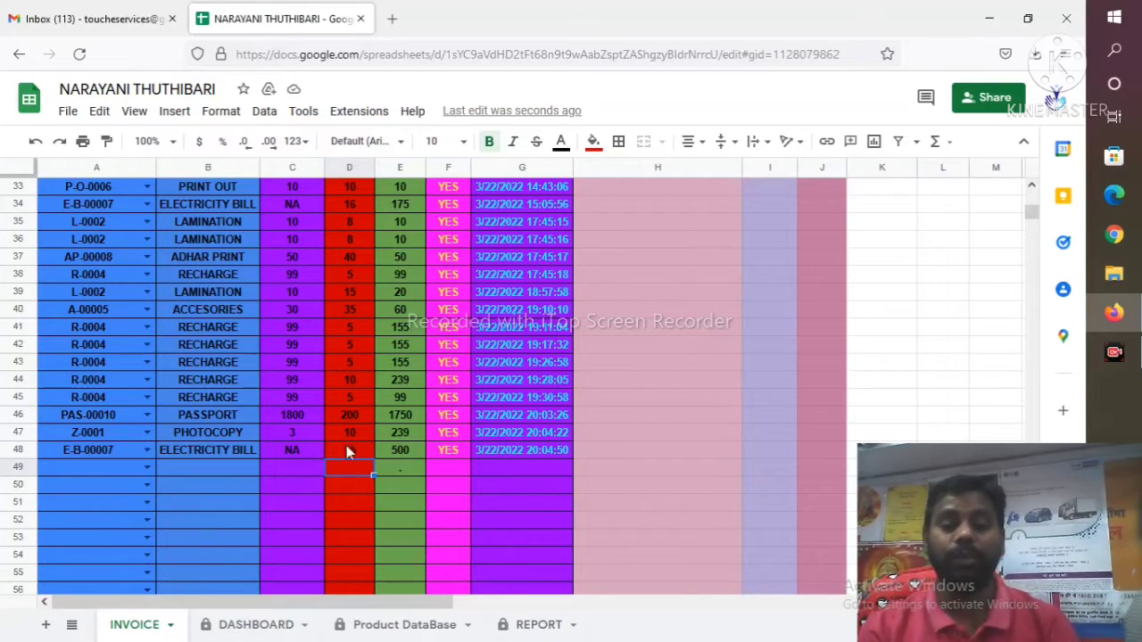
click(399, 451)
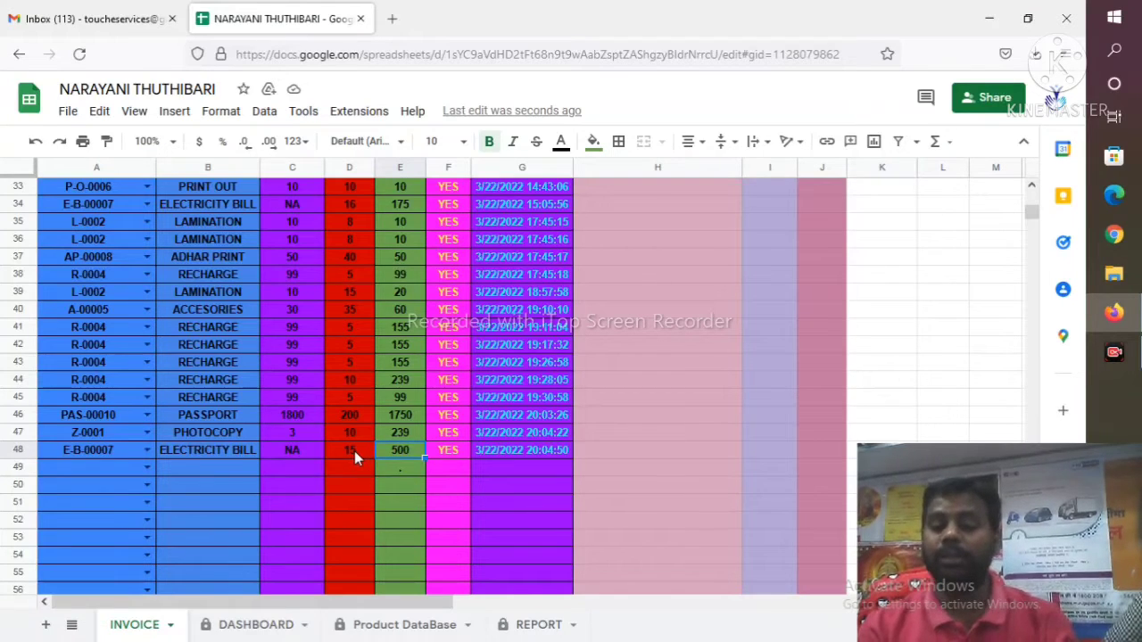
click(354, 451)
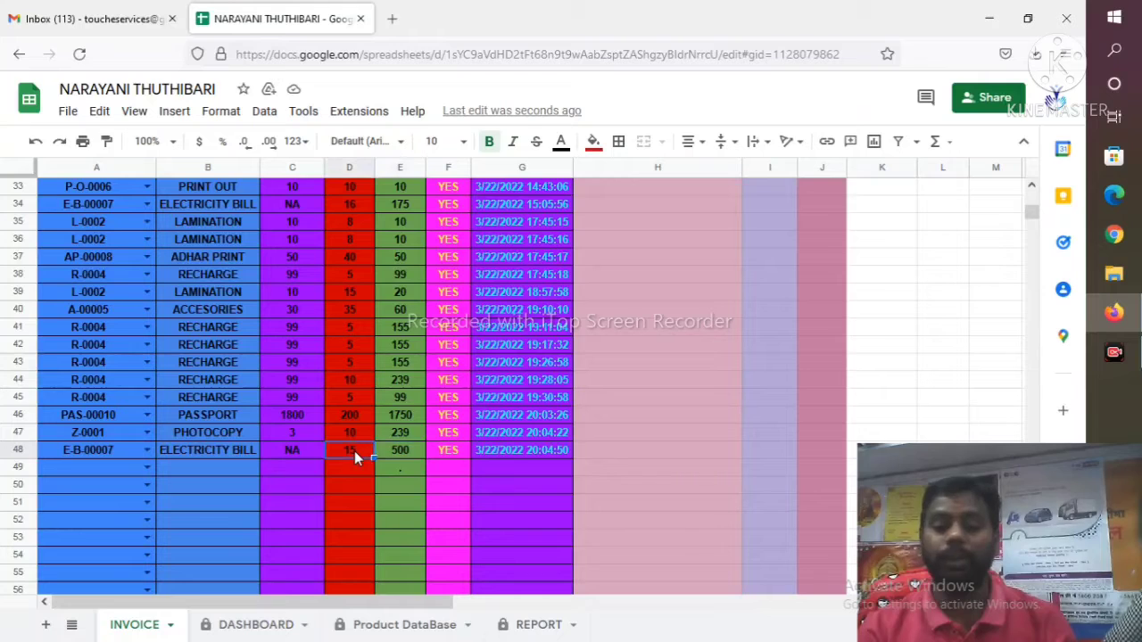
click(94, 472)
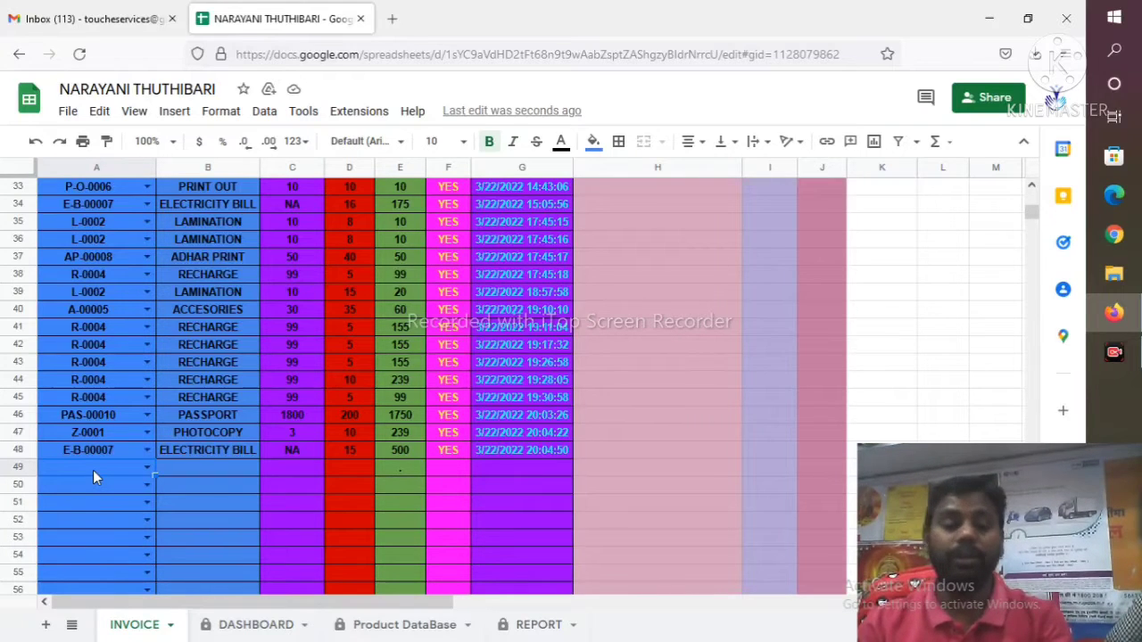
click(356, 590)
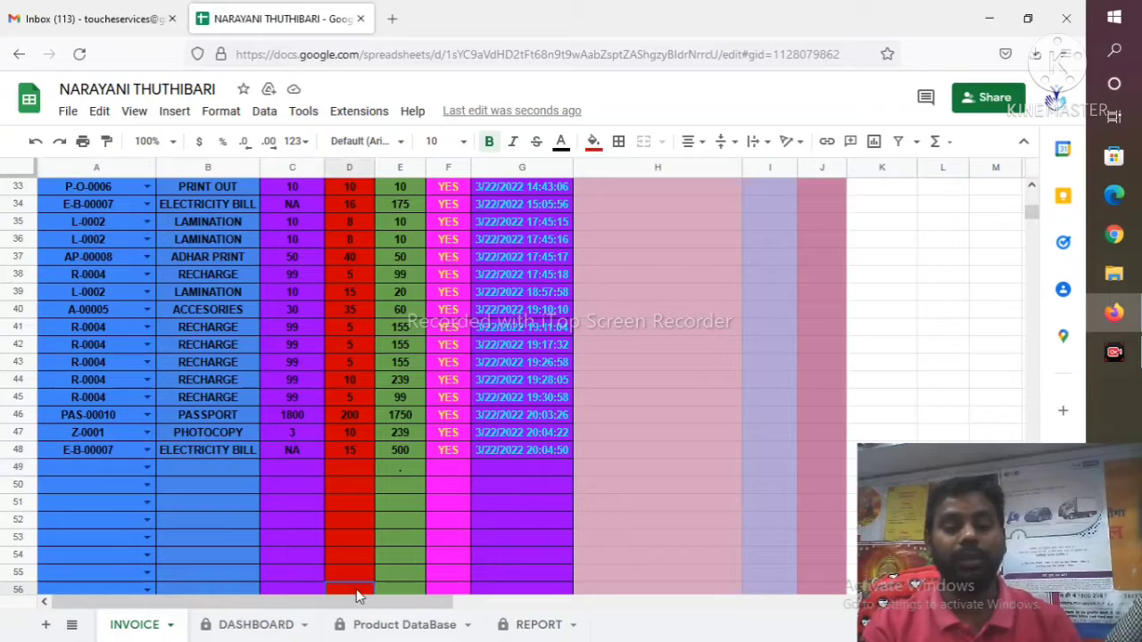
Step: Review the DASHBOARD, Product DataBase and REPORT sheets, finishing on the sales and inventory charts of the DASHBOARD sheet
click(290, 627)
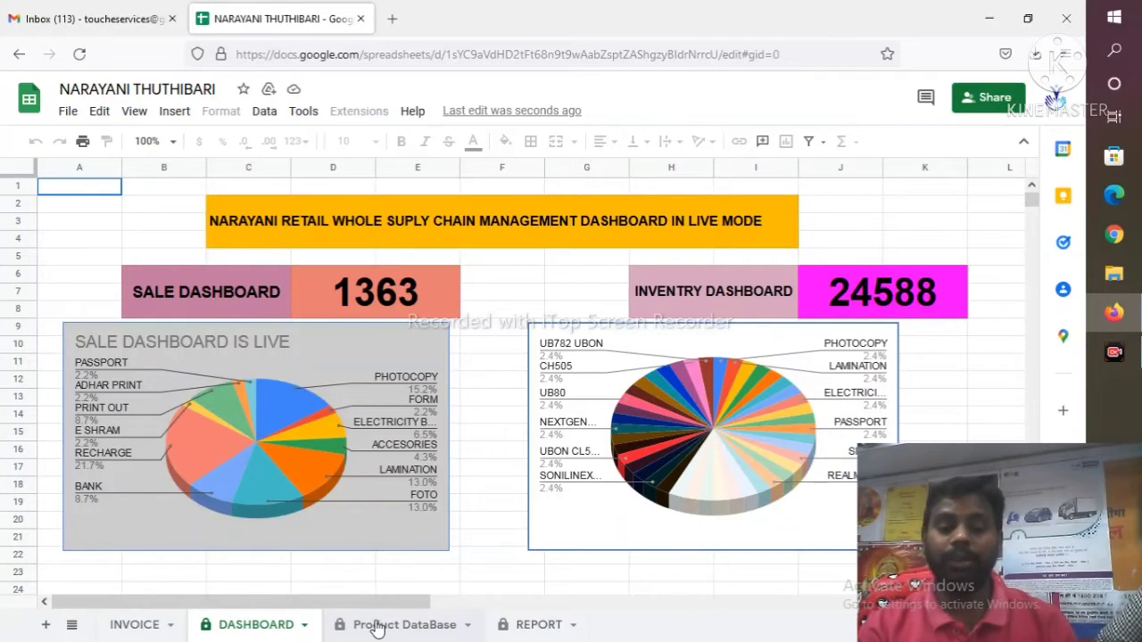
click(377, 627)
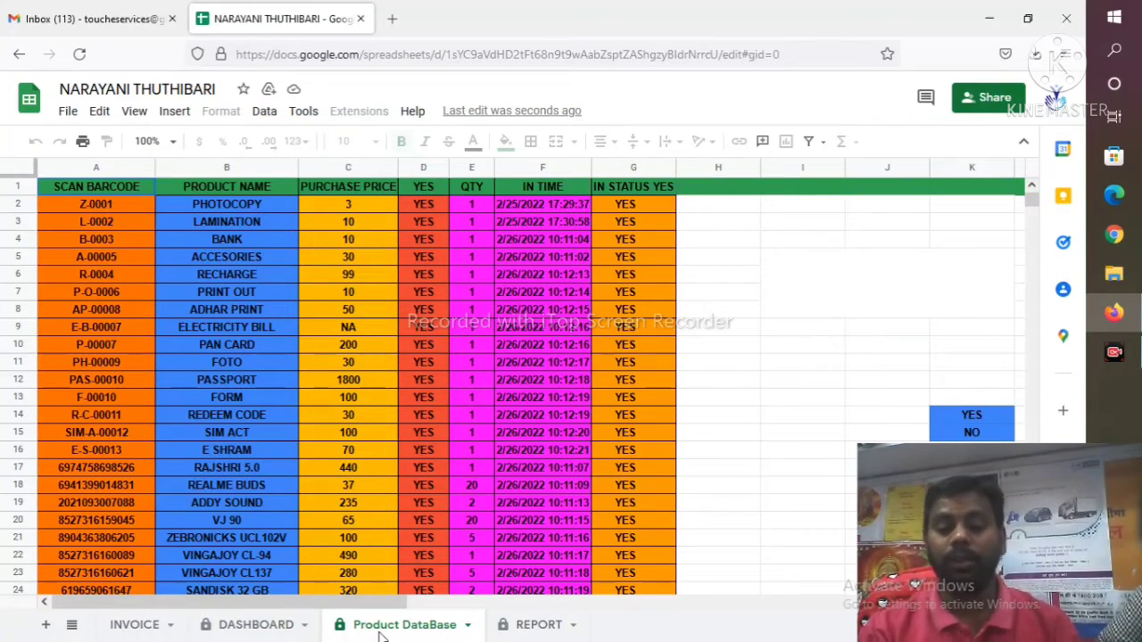
click(540, 628)
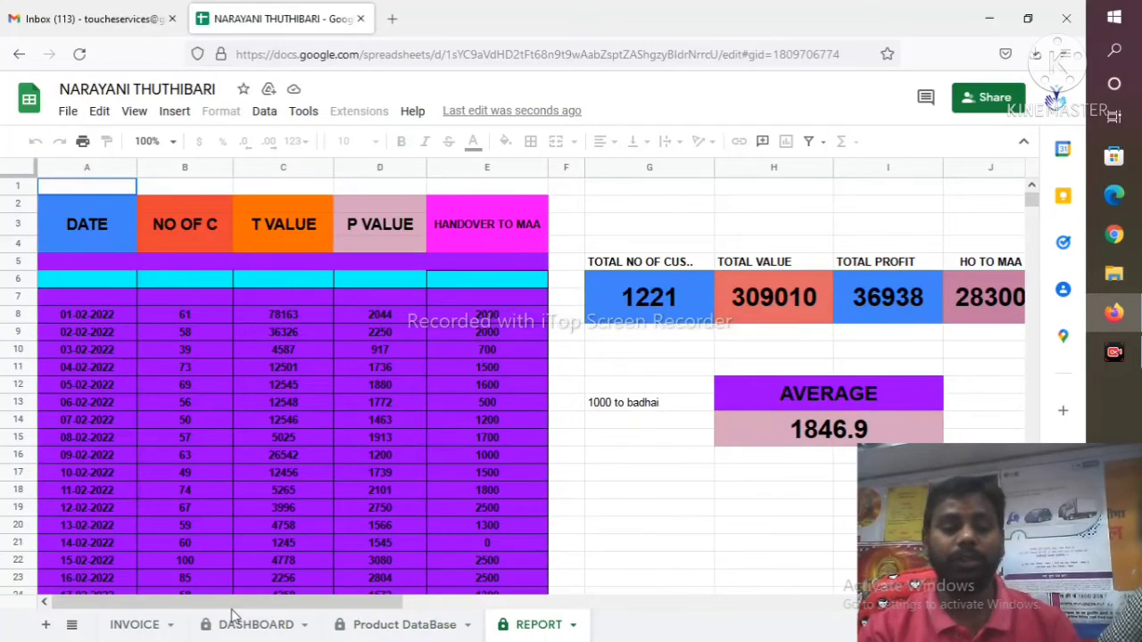
click(288, 626)
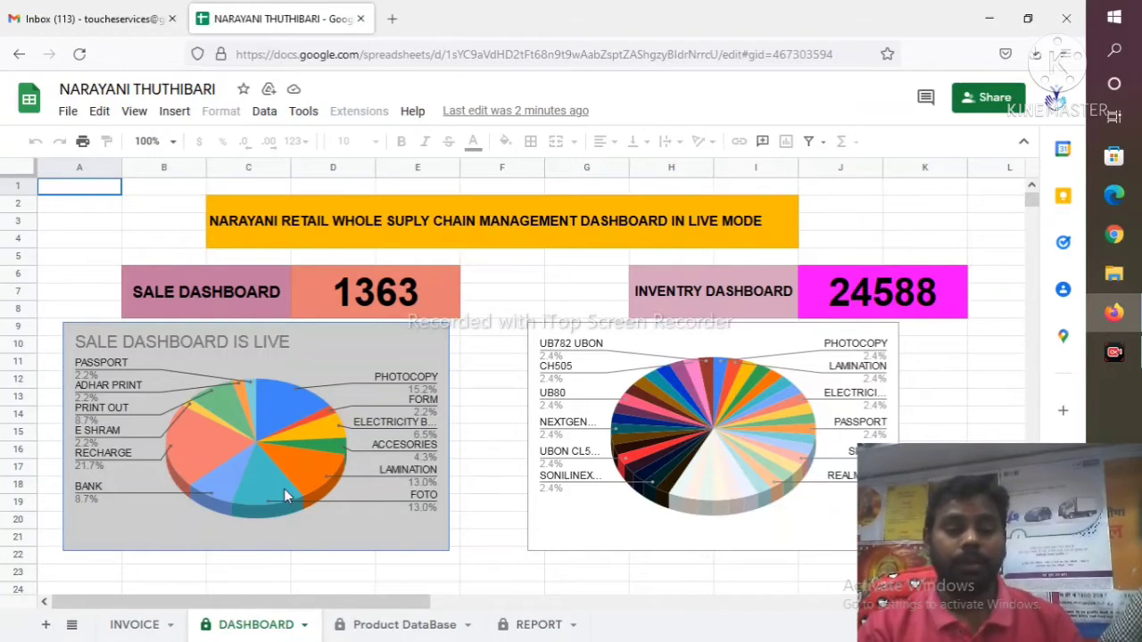
Step: Return to the INVOICE sheet and look through the recorded sales from the header row down to the empty rows
click(1026, 17)
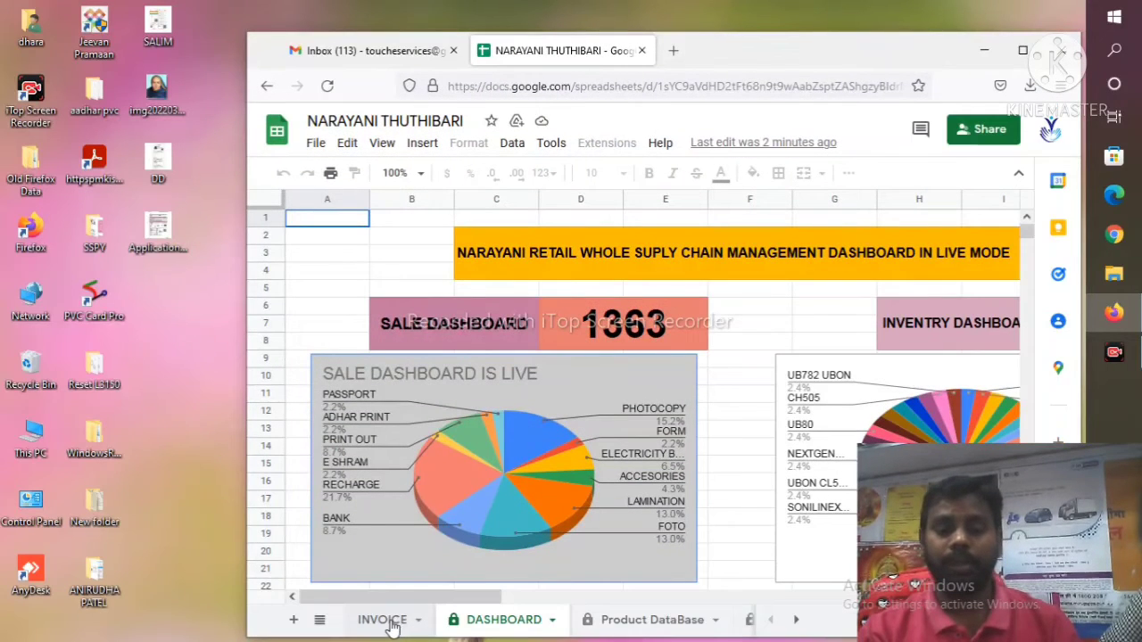
double_click(391, 627)
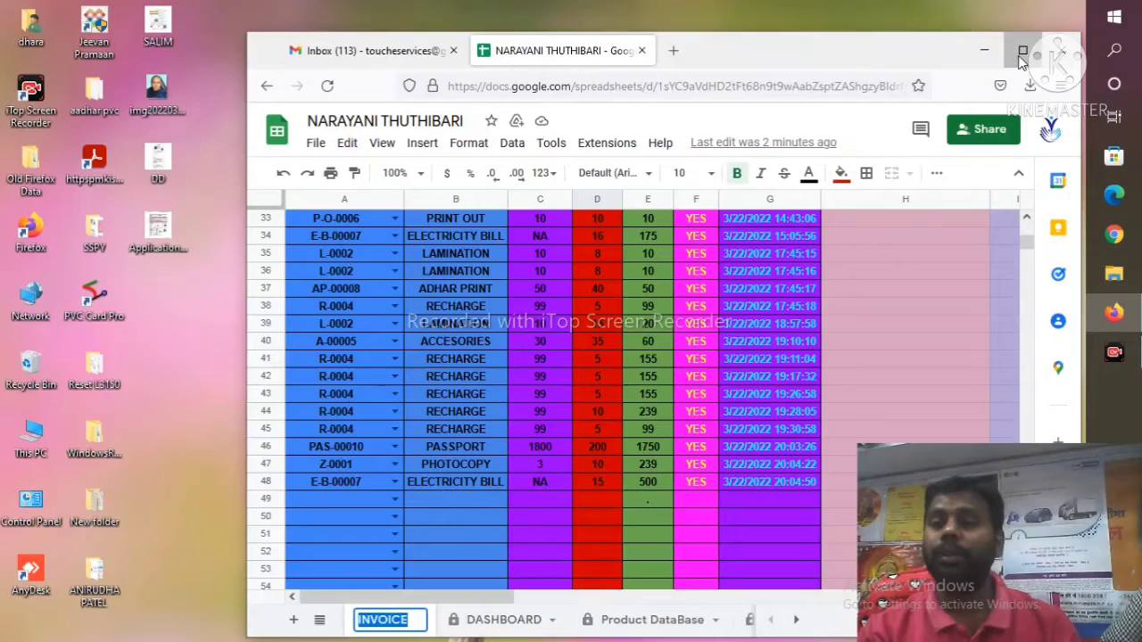
click(1022, 50)
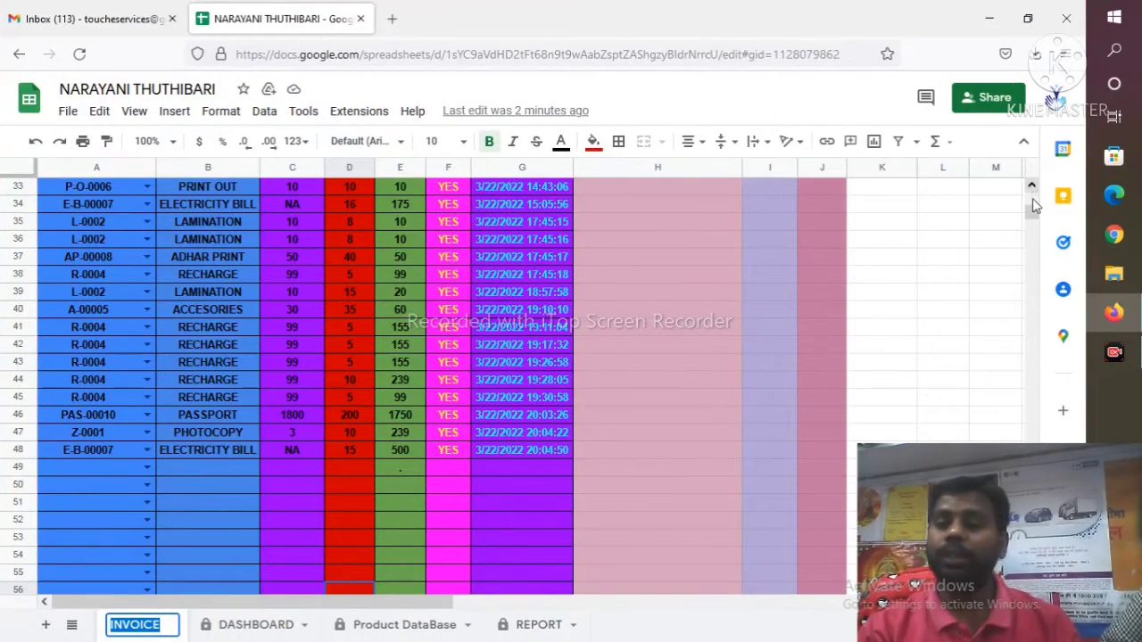
drag(1032, 217, 1033, 191)
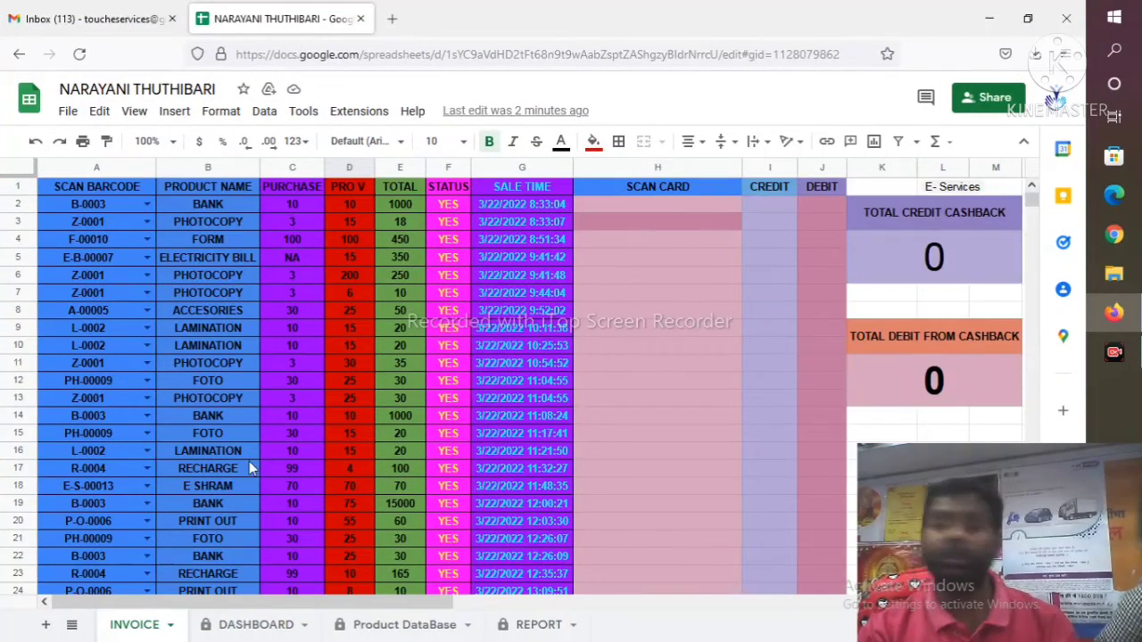
click(262, 363)
key(Down)
key(Down)
key(Down)
key(Down)
key(Down)
key(Down)
key(Down)
key(Down)
key(Down)
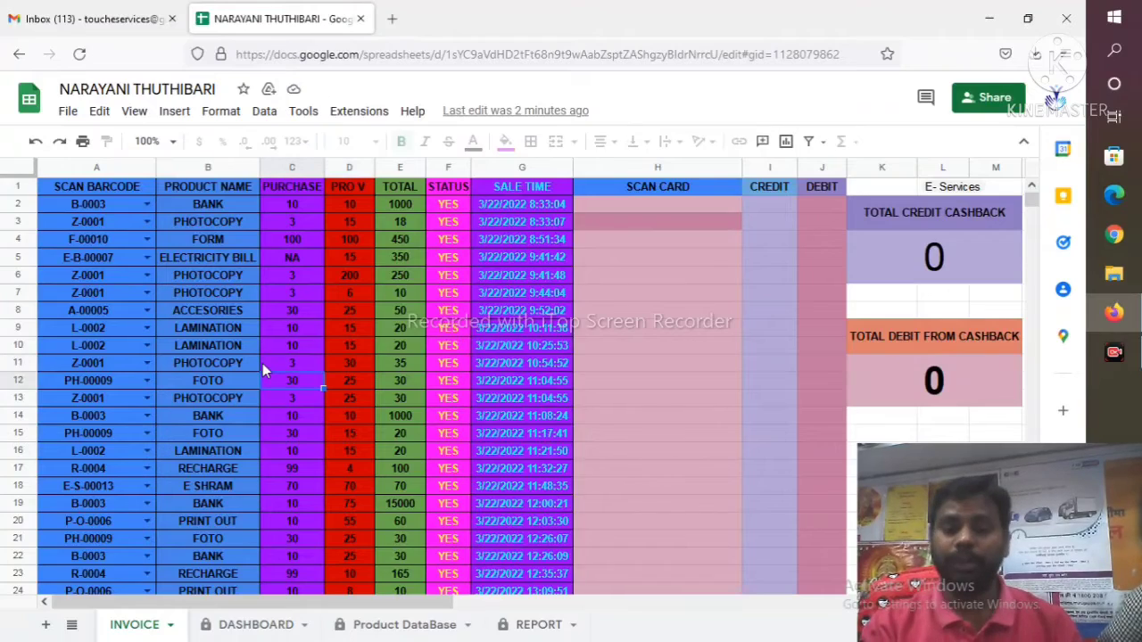
key(Down)
key(Down)
key(Down)
key(Down)
key(Down)
key(Down)
key(Down)
key(Down)
key(Down)
key(Down)
key(Down)
key(Down)
key(Down)
key(Down)
key(Down)
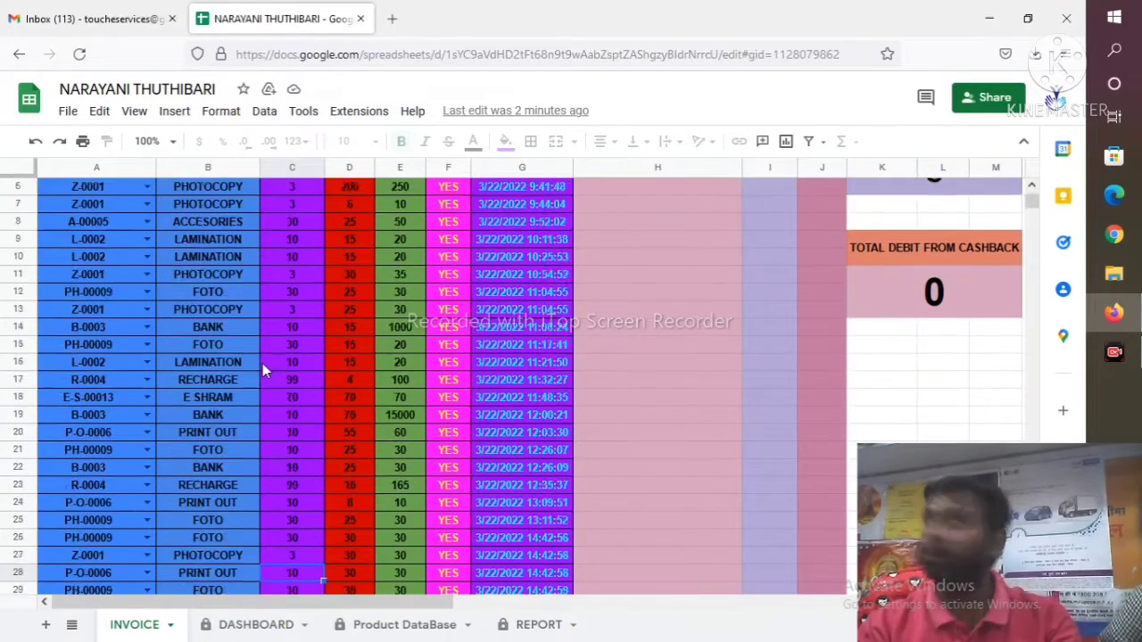
key(Down)
key(Down)
key(Down)
key(Down)
key(Down)
key(Down)
key(Down)
key(Down)
key(Down)
key(Down)
key(Down)
key(Down)
key(Down)
key(Down)
key(Down)
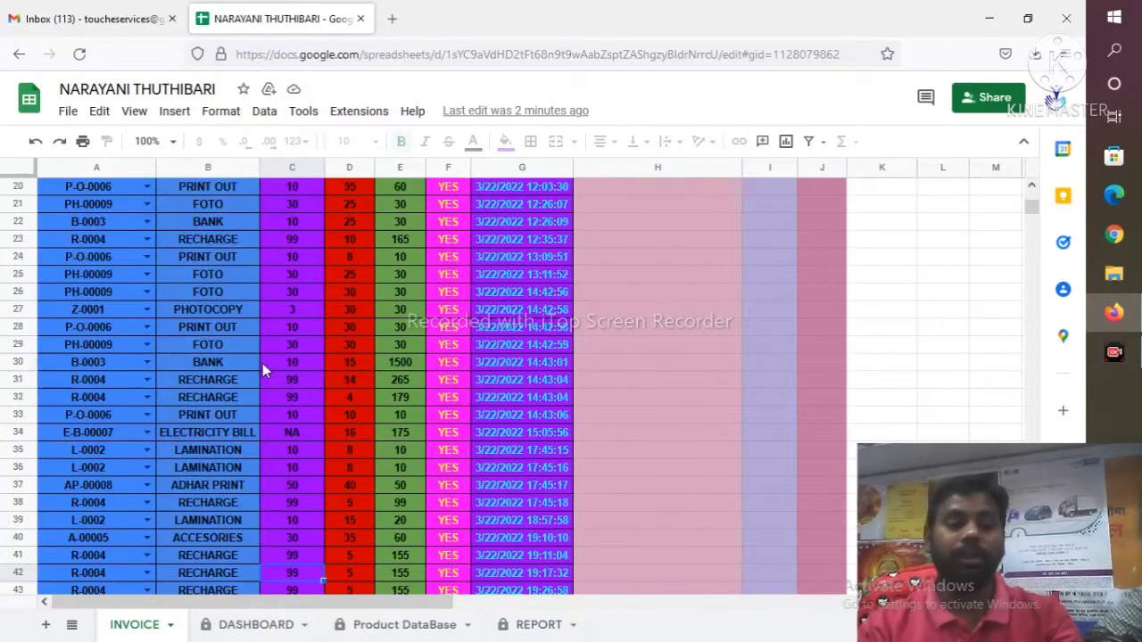
key(Down)
key(Down)
key(Down)
key(Down)
key(Down)
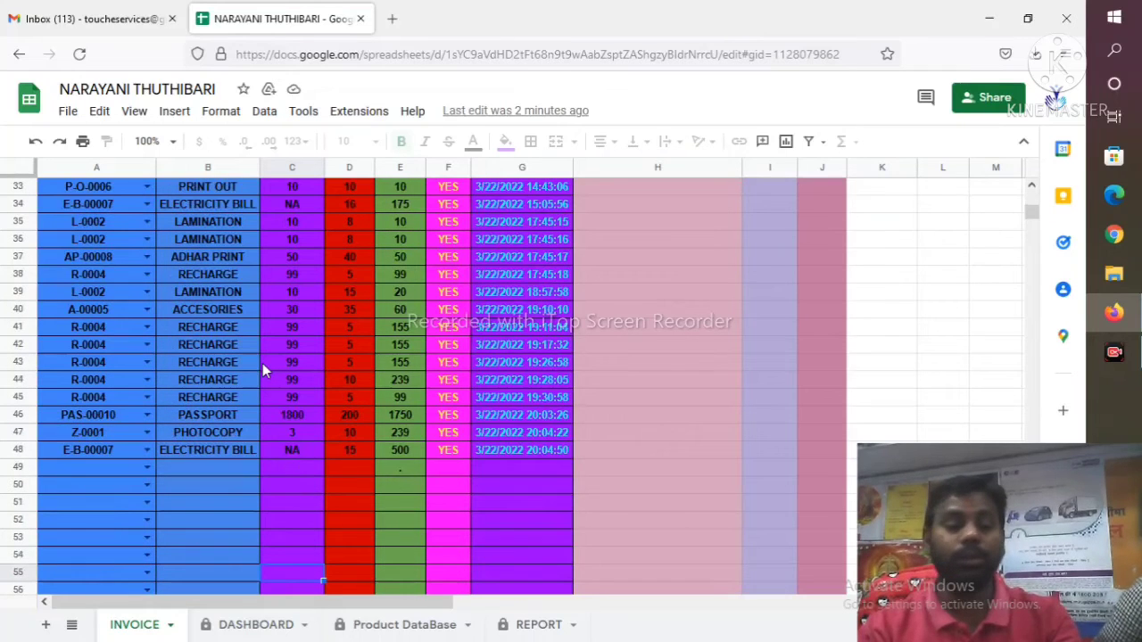
Step: Record a photocopy sale in row 49 with barcode Z-0001, a TOTAL of 50 and a PRO V value of 15
double_click(95, 463)
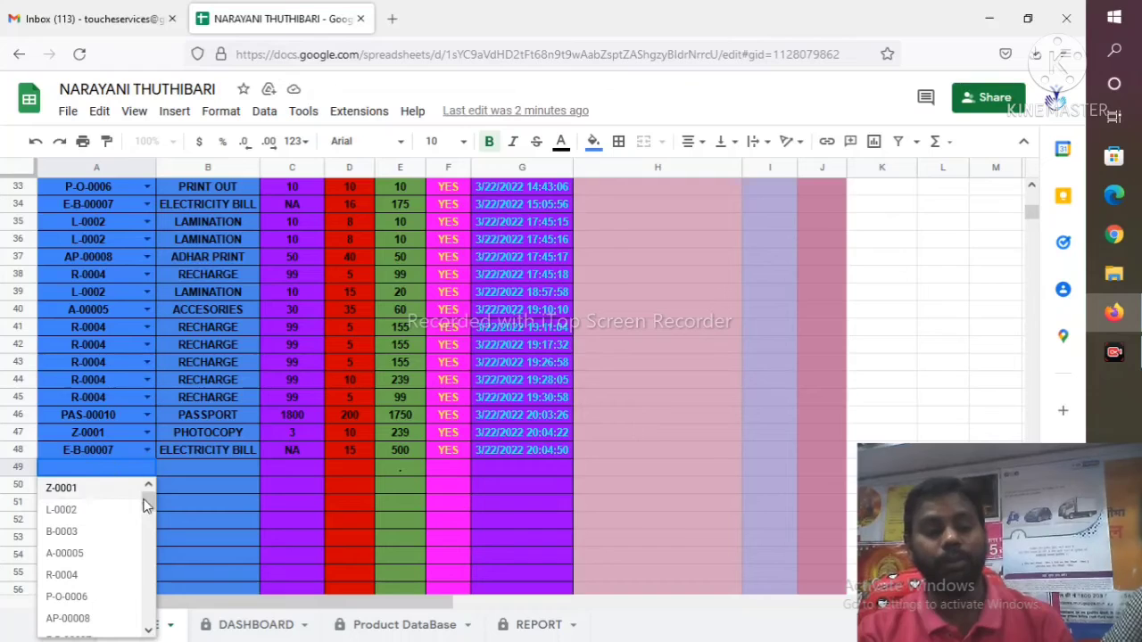
double_click(94, 488)
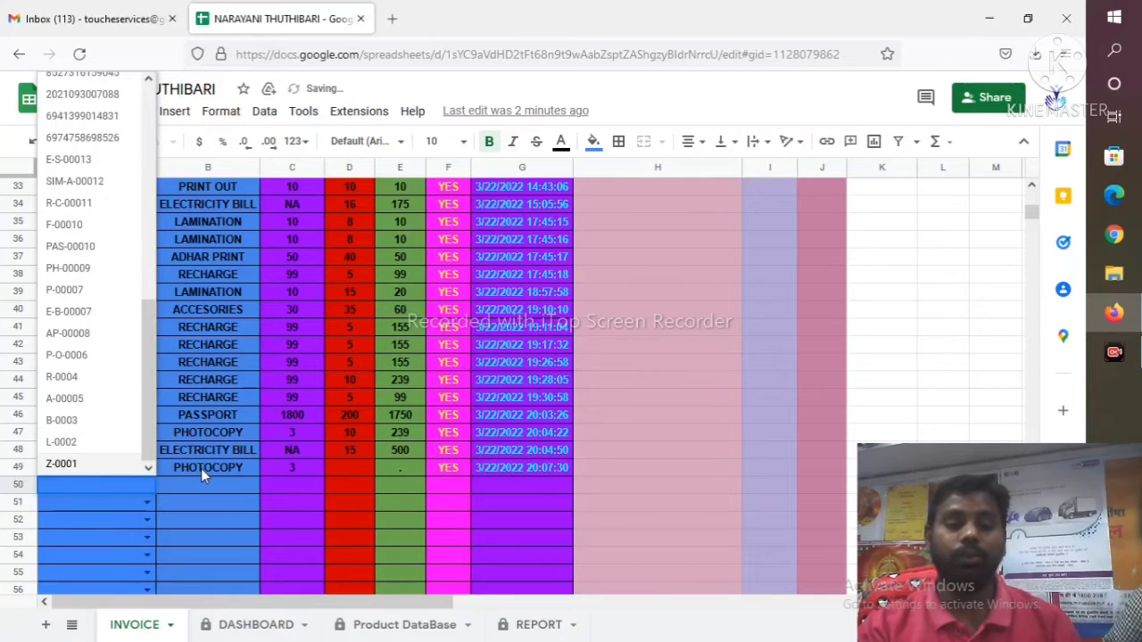
click(314, 466)
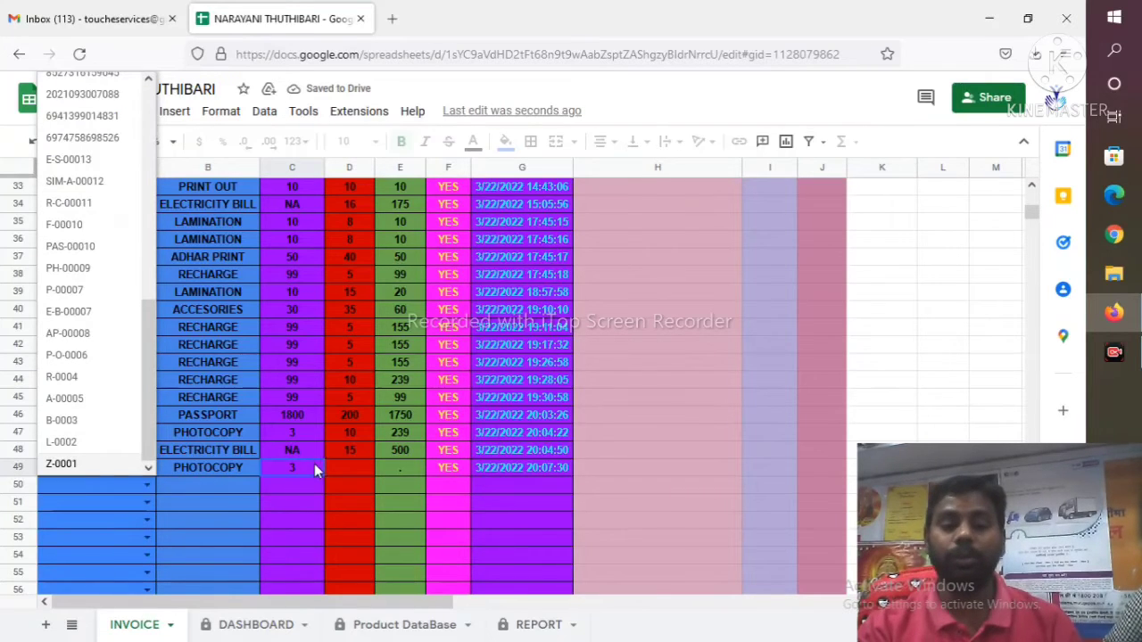
click(403, 466)
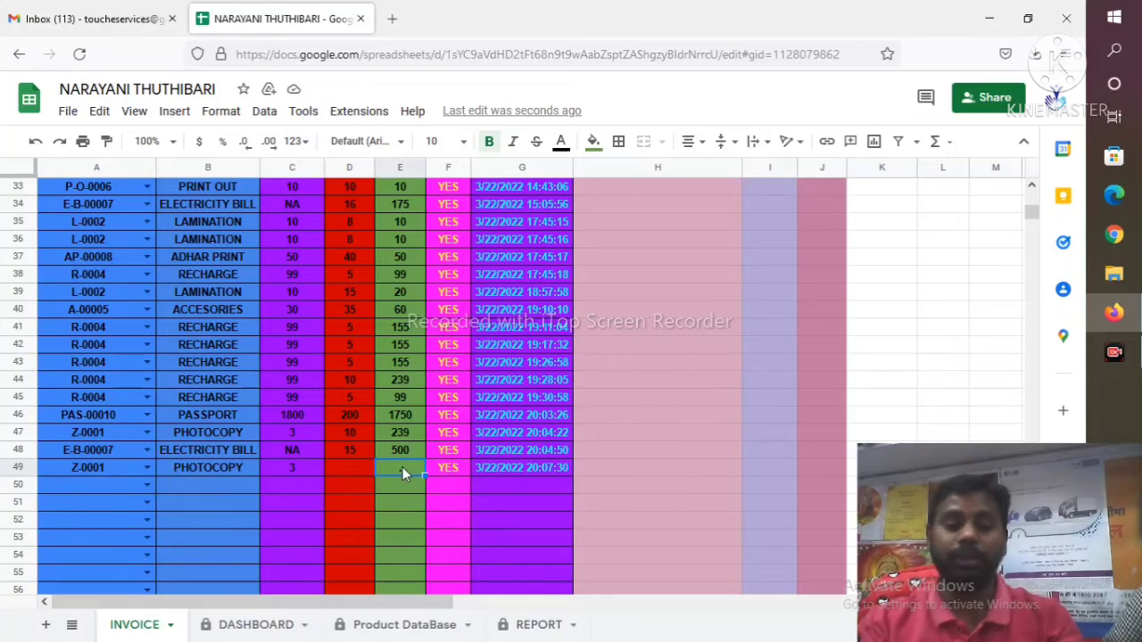
text(50)
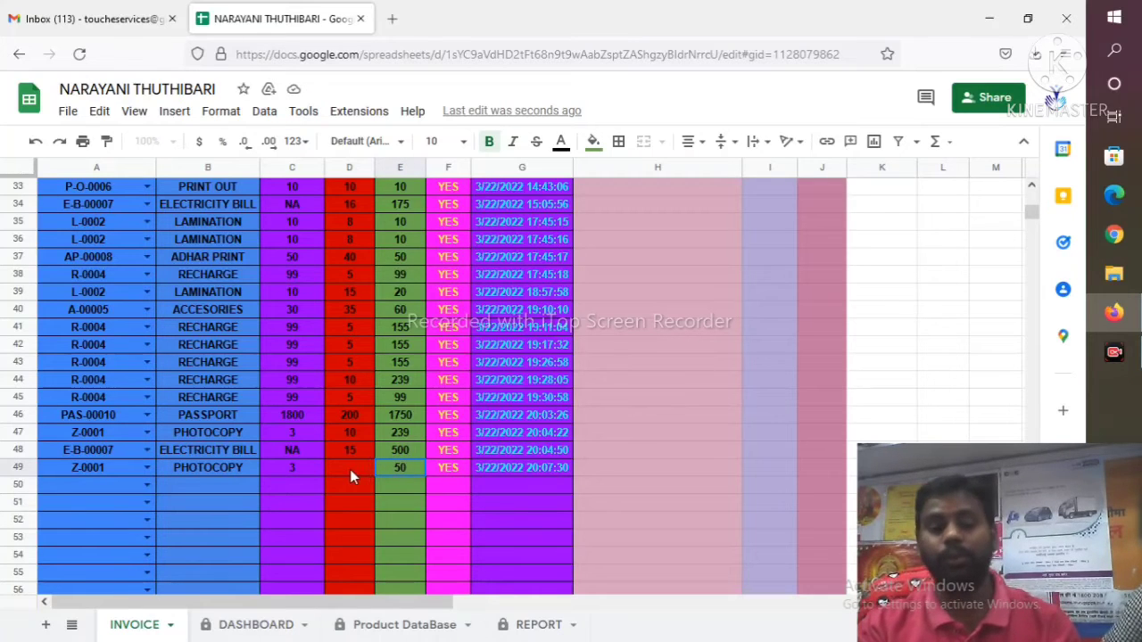
click(350, 469)
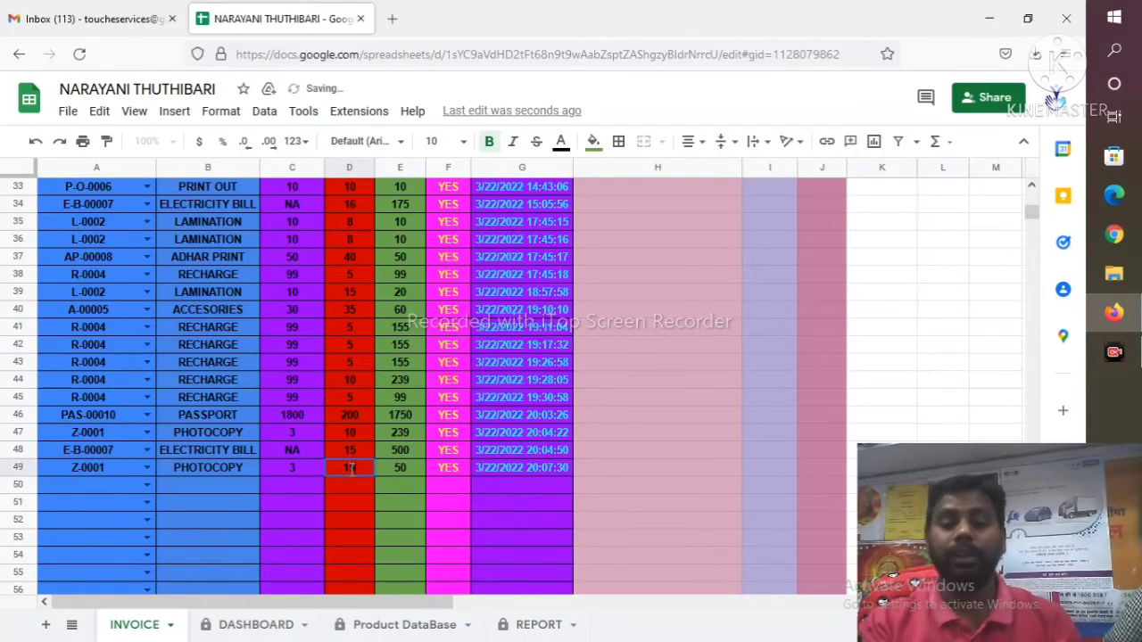
text(15)
key(Return)
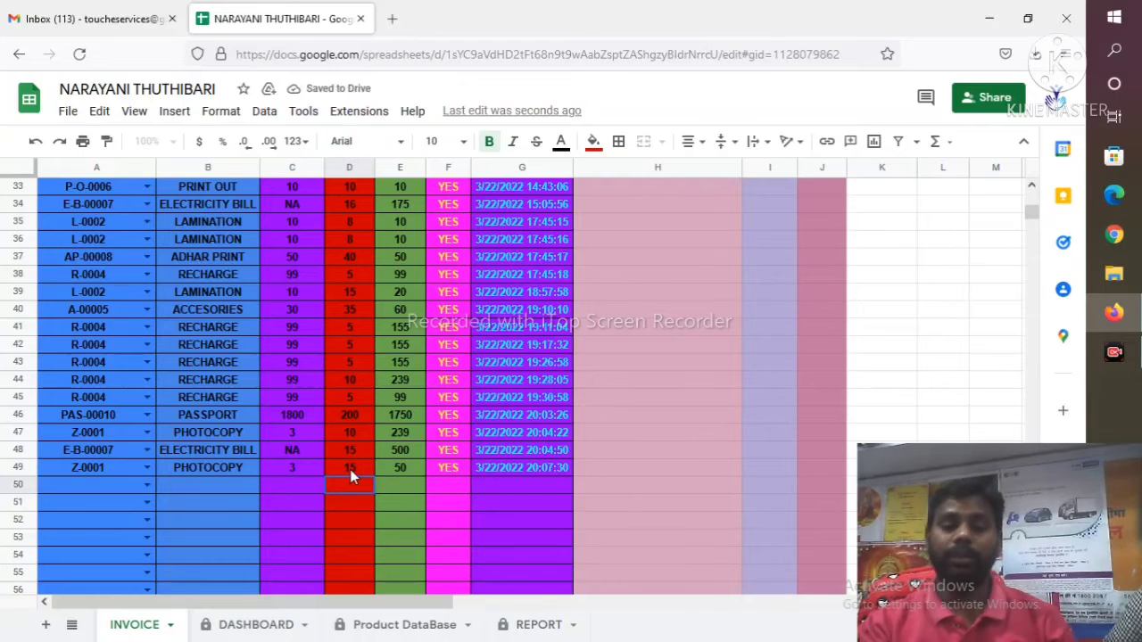